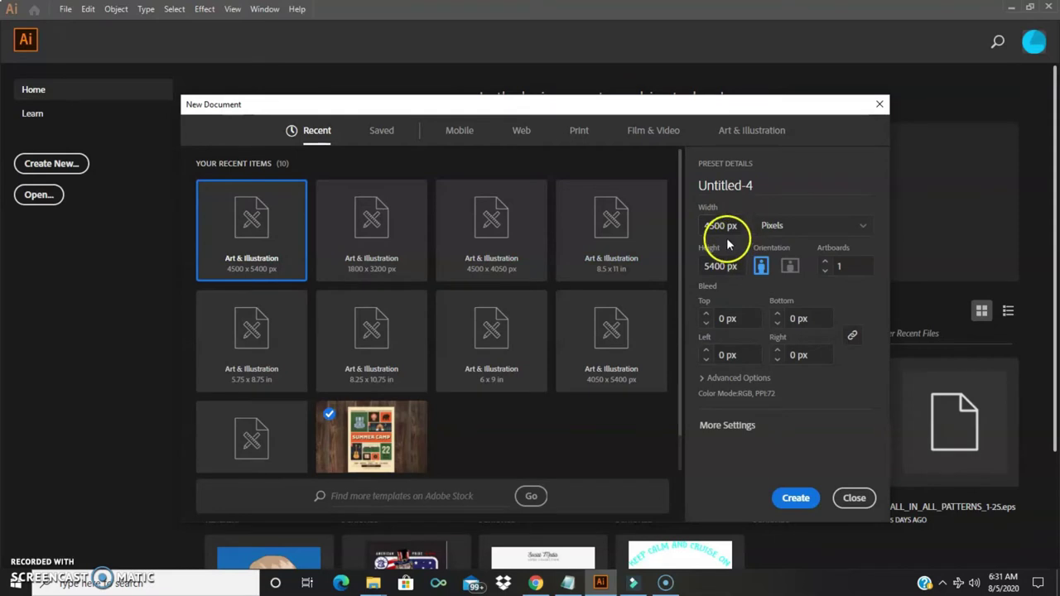
Step: Create a new portrait Art & Illustration document measuring 4500 × 5400 pixels
{"action": "left_click", "coordinate": [821, 234]}
{"action": "left_click", "coordinate": [823, 206]}
{"action": "left_click", "coordinate": [721, 226]}
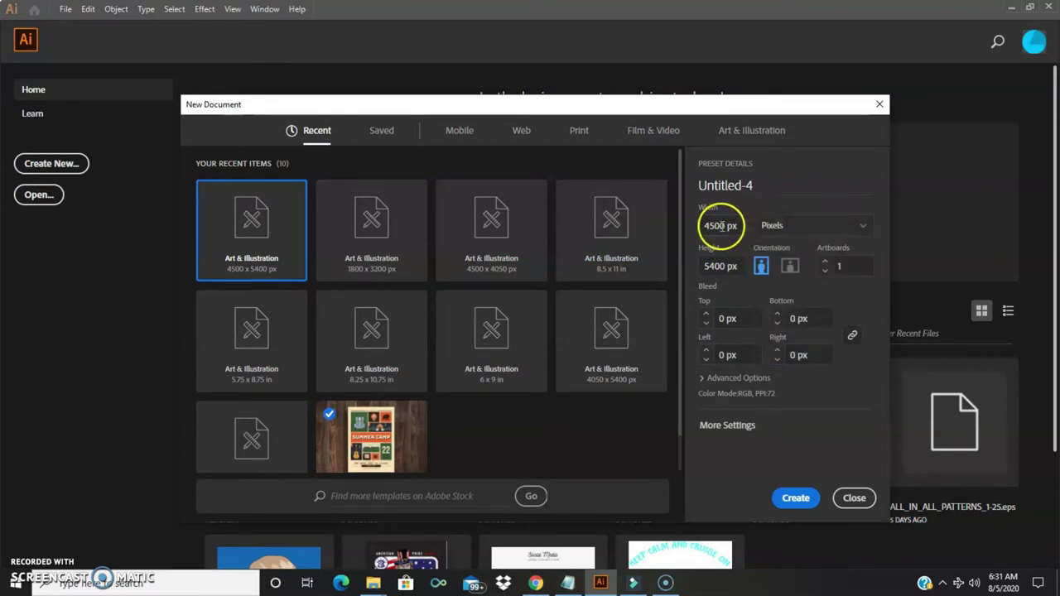
{"action": "left_click", "coordinate": [723, 266]}
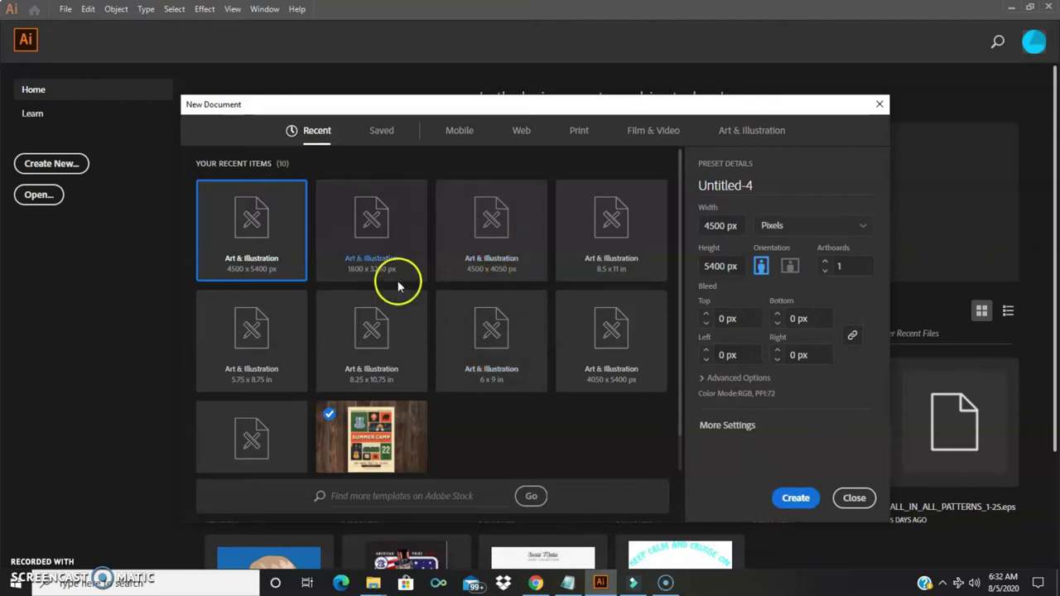
{"action": "left_click", "coordinate": [793, 498]}
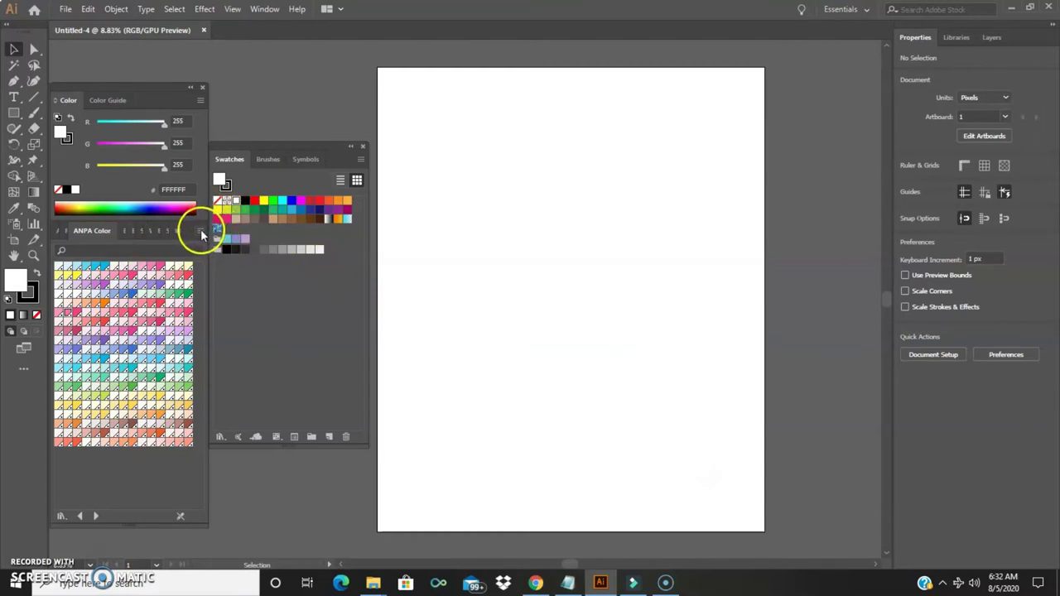
Step: Draw an area text box about 4177 px wide and 1954 px high across the upper part of the artboard
{"action": "left_click", "coordinate": [14, 97]}
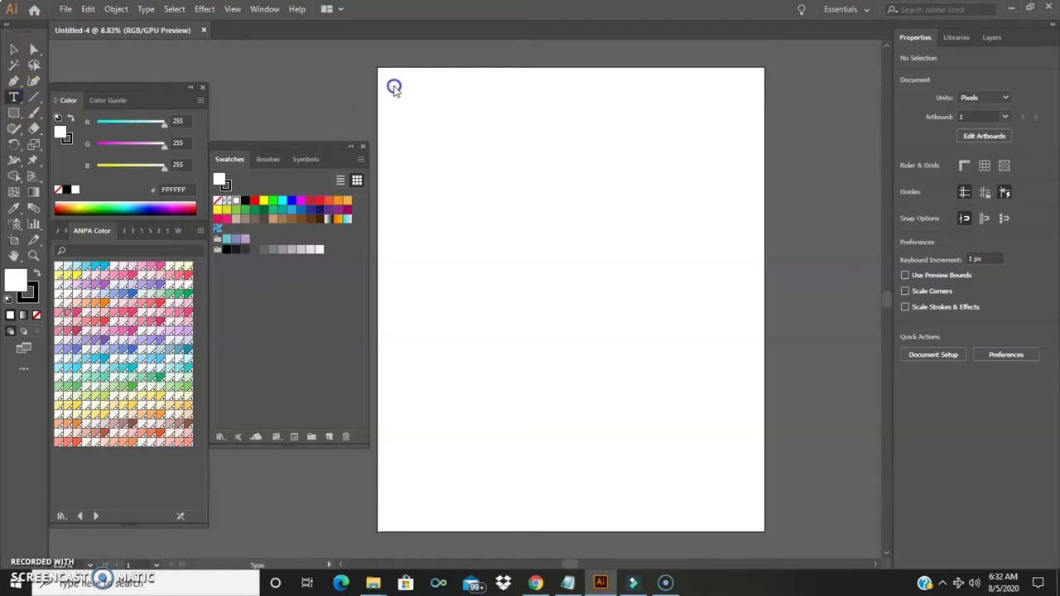
{"action": "left_click", "coordinate": [393, 86]}
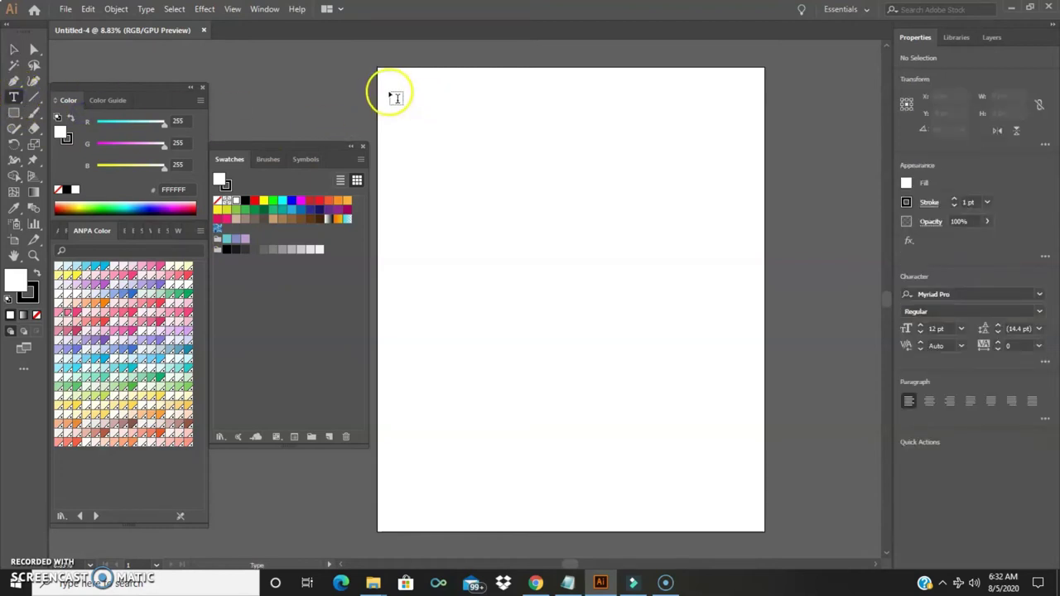
{"action": "left_click_drag", "start_coordinate": [390, 86], "coordinate": [740, 252]}
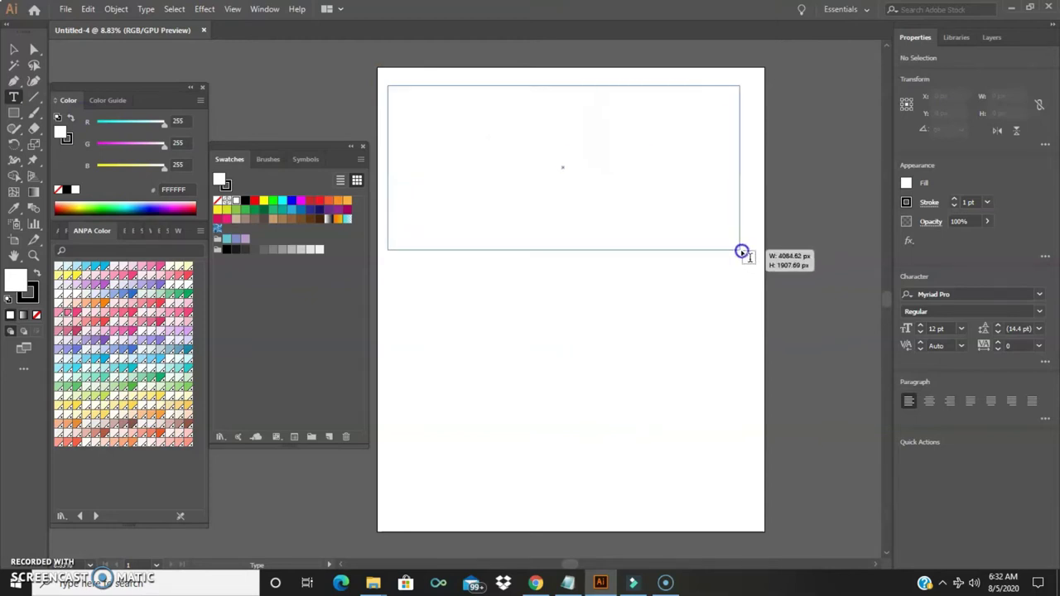
{"action": "left_click_drag", "start_coordinate": [741, 252], "coordinate": [748, 252]}
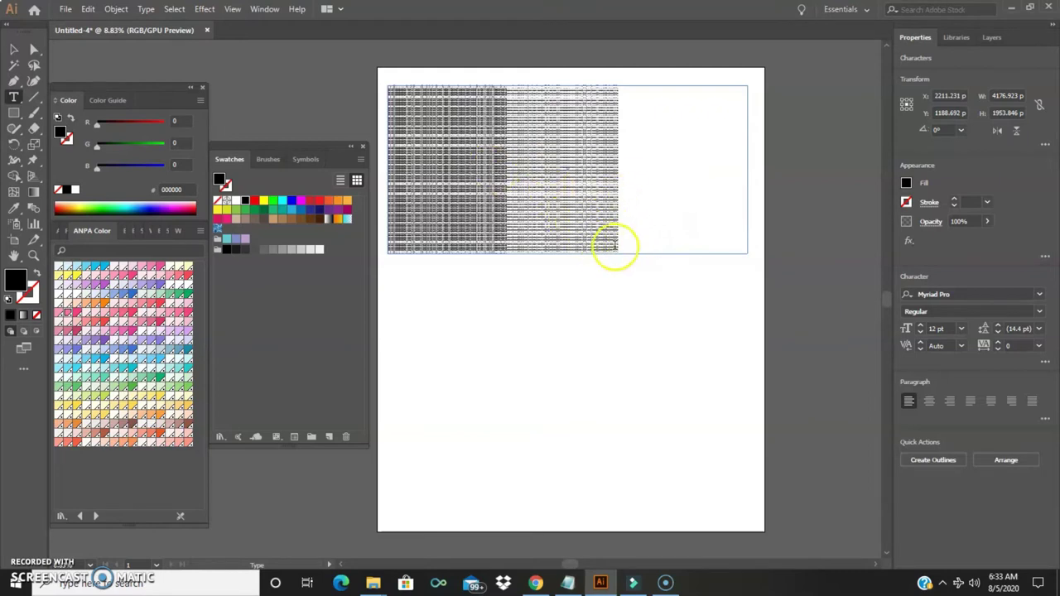
{"action": "key", "text": "ctrl+v"}
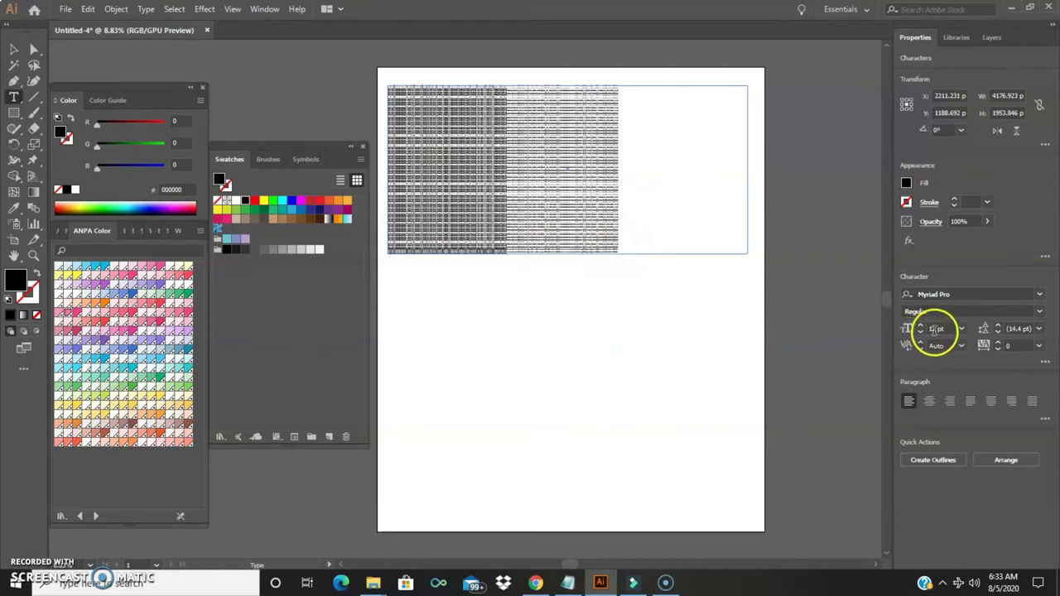
Step: Enlarge the selected placeholder text, trying a font size of 70 pt first and settling on 500 pt
{"action": "double_click", "coordinate": [936, 329]}
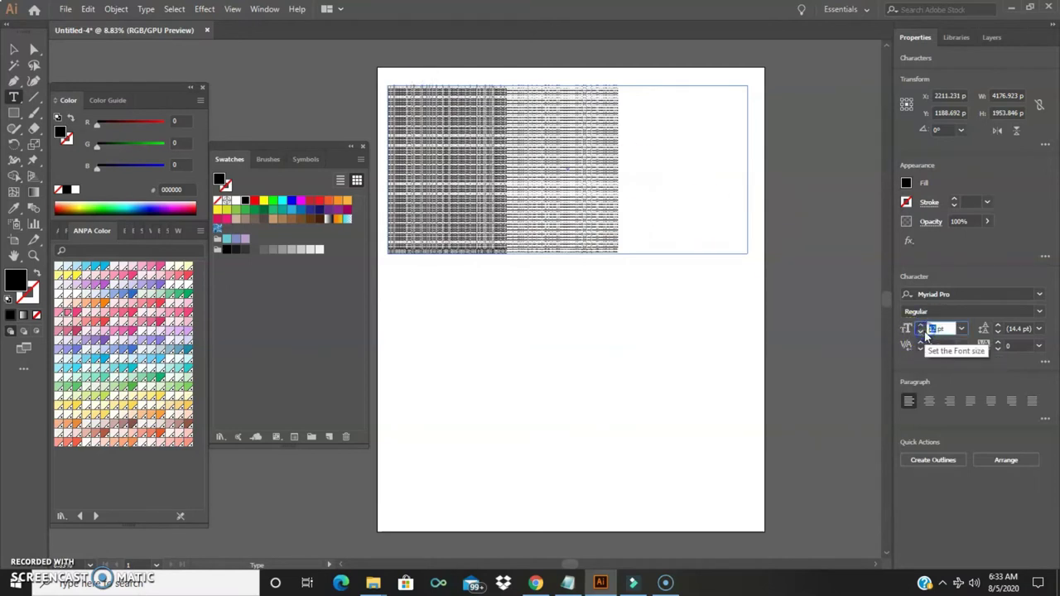
{"action": "key", "text": "Return"}
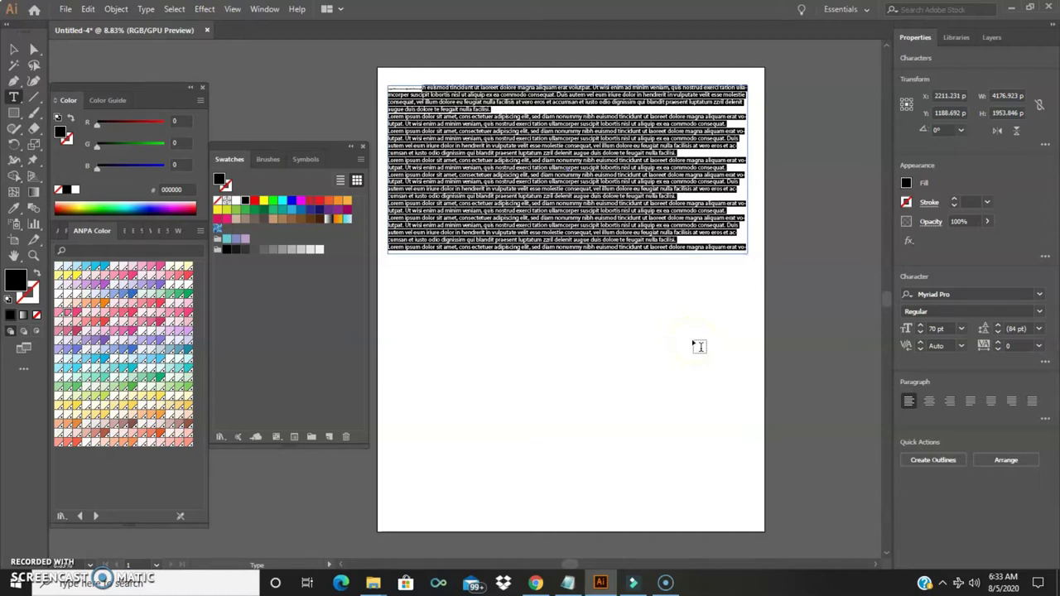
{"action": "left_click", "coordinate": [937, 330]}
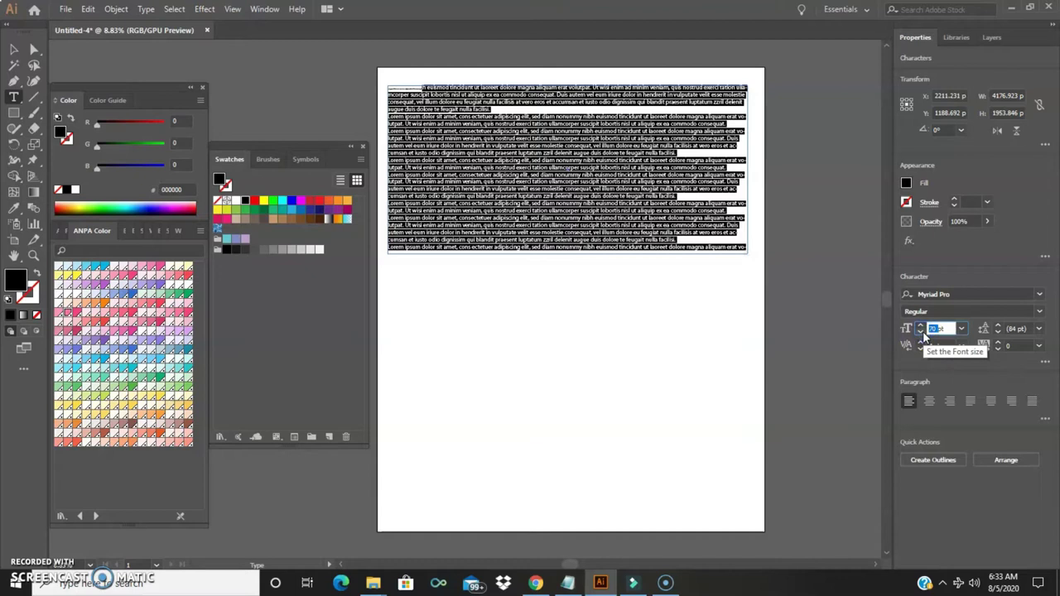
{"action": "key", "text": "Return"}
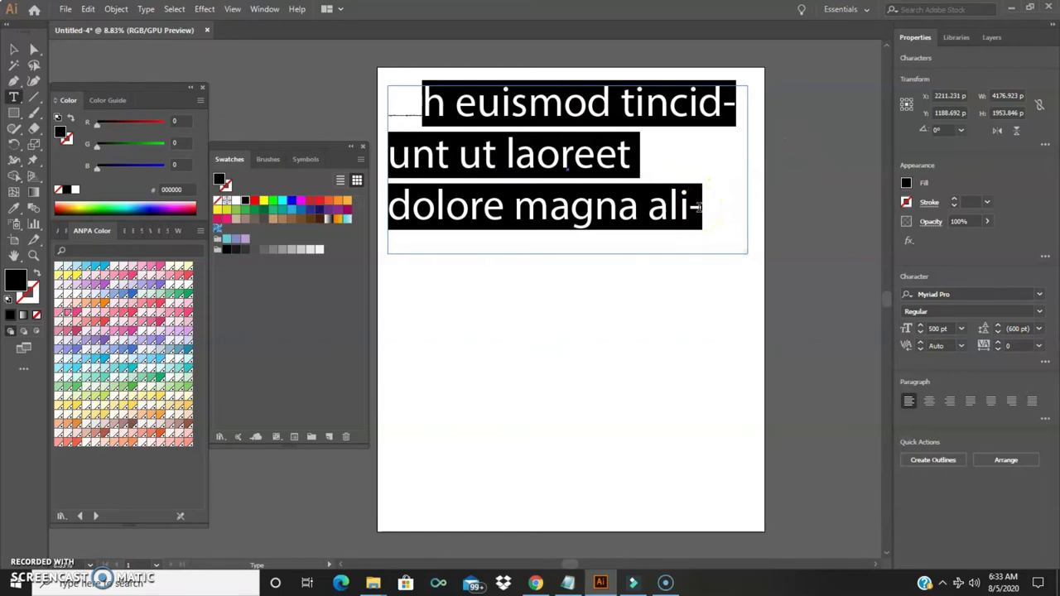
Step: Delete all the placeholder text from the text box
{"action": "key", "text": "BackSpace"}
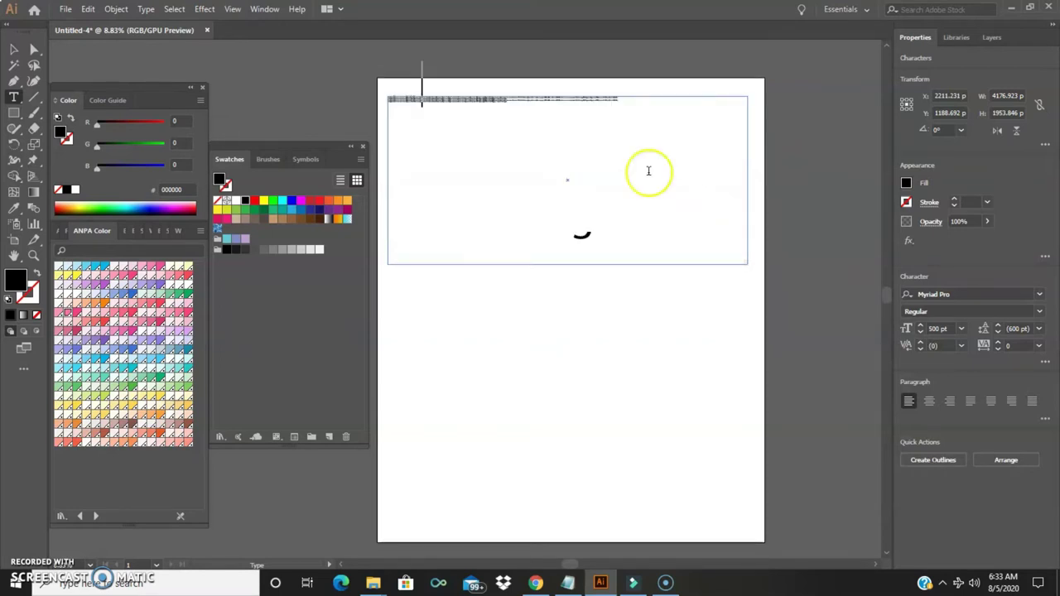
{"action": "left_click_drag", "start_coordinate": [620, 102], "coordinate": [374, 97]}
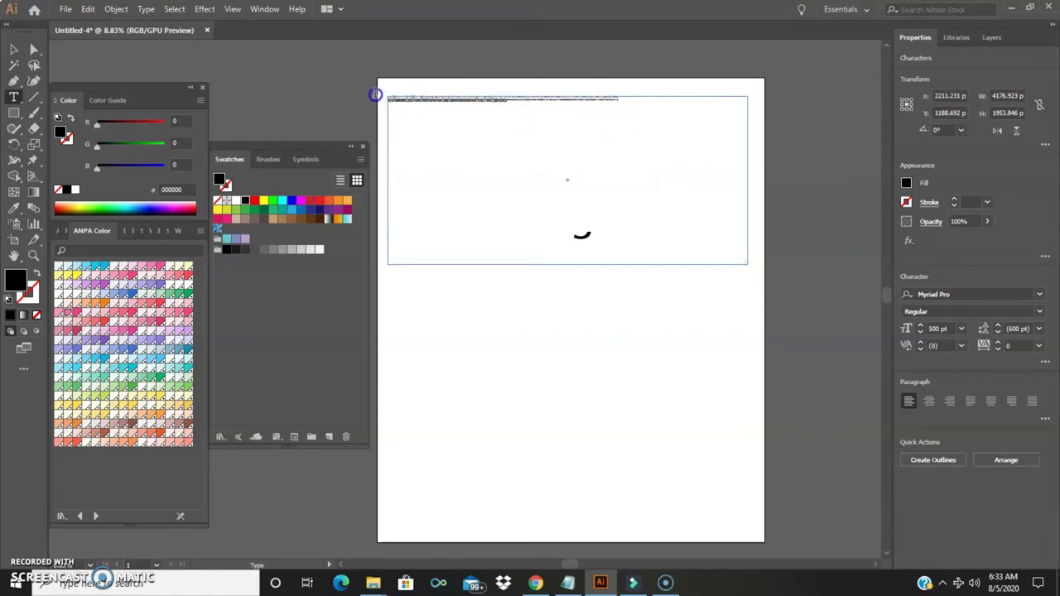
{"action": "key", "text": "BackSpace"}
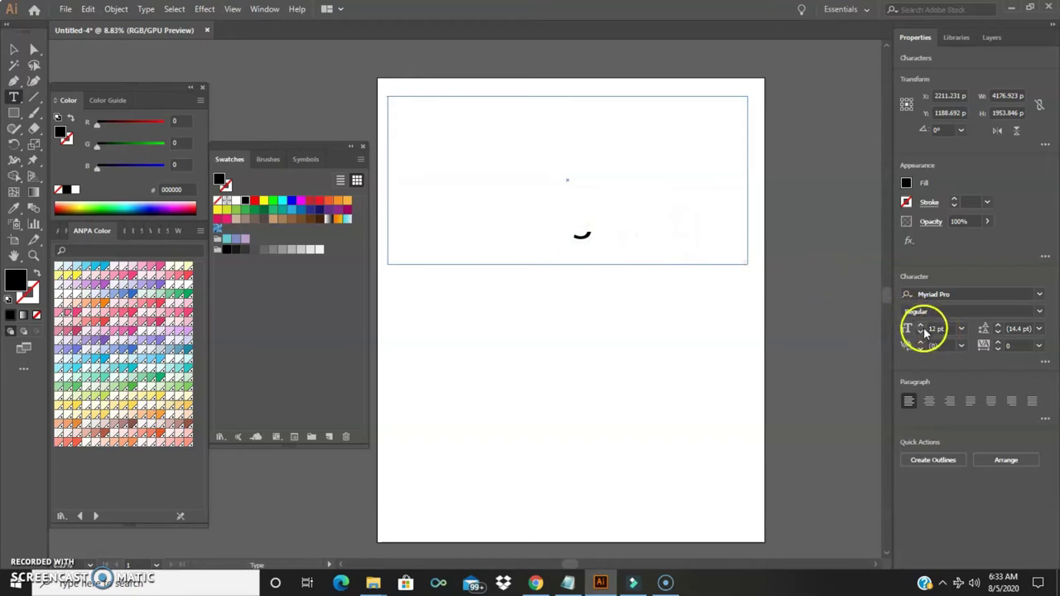
Step: Set the font size to 500 pt and enter OKLAHOMA SOONERS in the empty text box
{"action": "double_click", "coordinate": [935, 329]}
{"action": "type", "text": "8"}
{"action": "key", "text": "Return"}
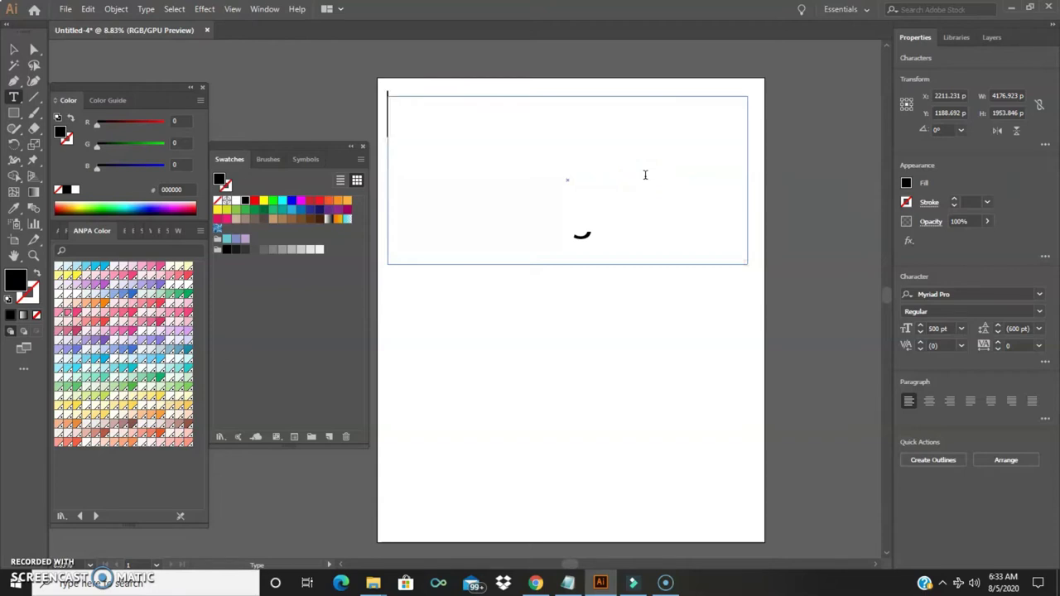
{"action": "type", "text": "OKLAHOMA SOON"}
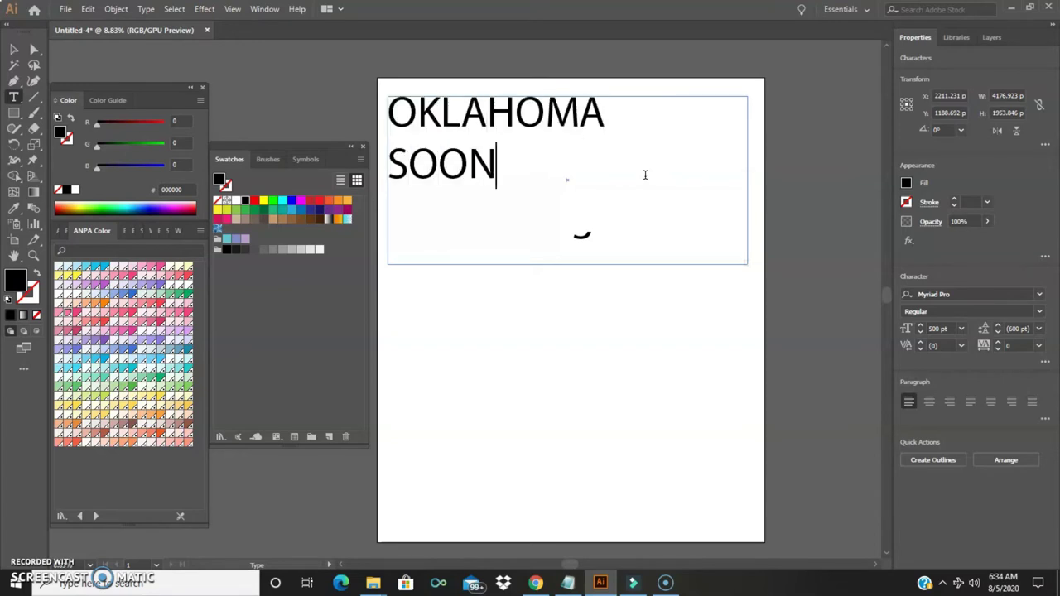
{"action": "type", "text": "ERS"}
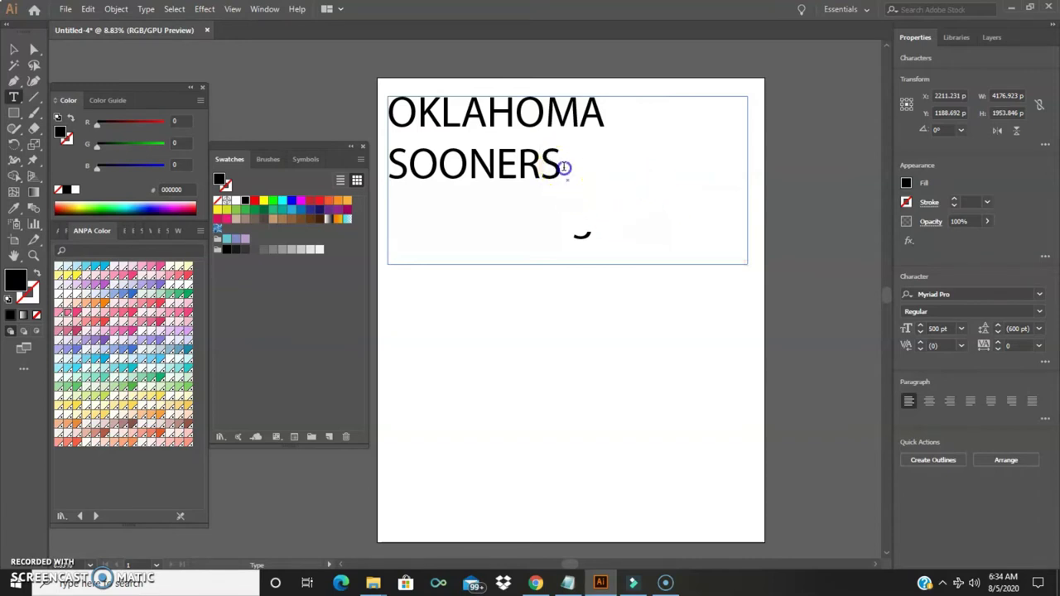
Step: Center-align the OKLAHOMA SOONERS text and change its font to Bevan Regular
{"action": "left_click_drag", "start_coordinate": [564, 166], "coordinate": [401, 98]}
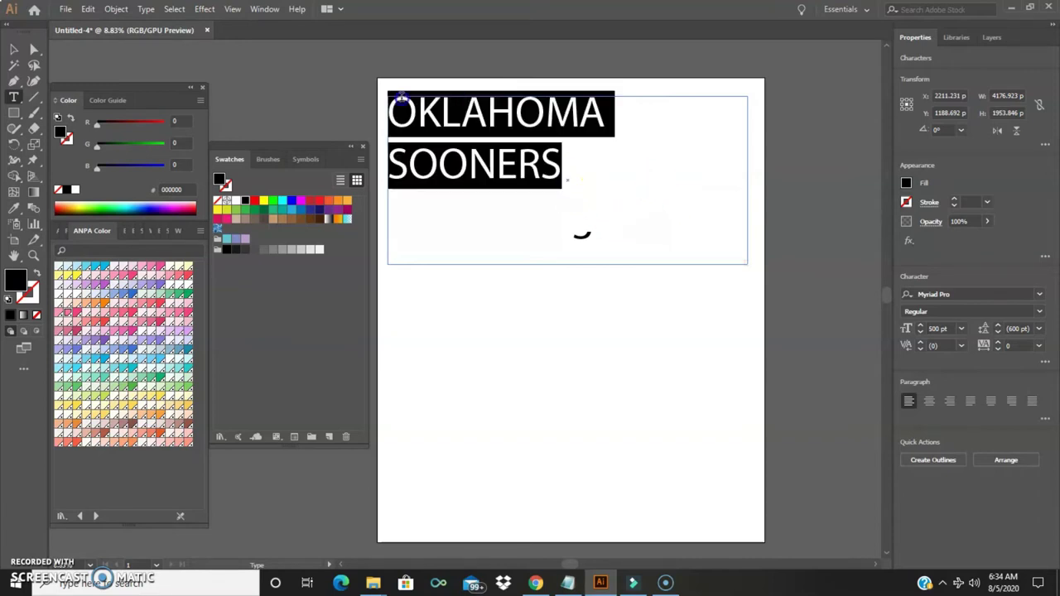
{"action": "left_click", "coordinate": [931, 402]}
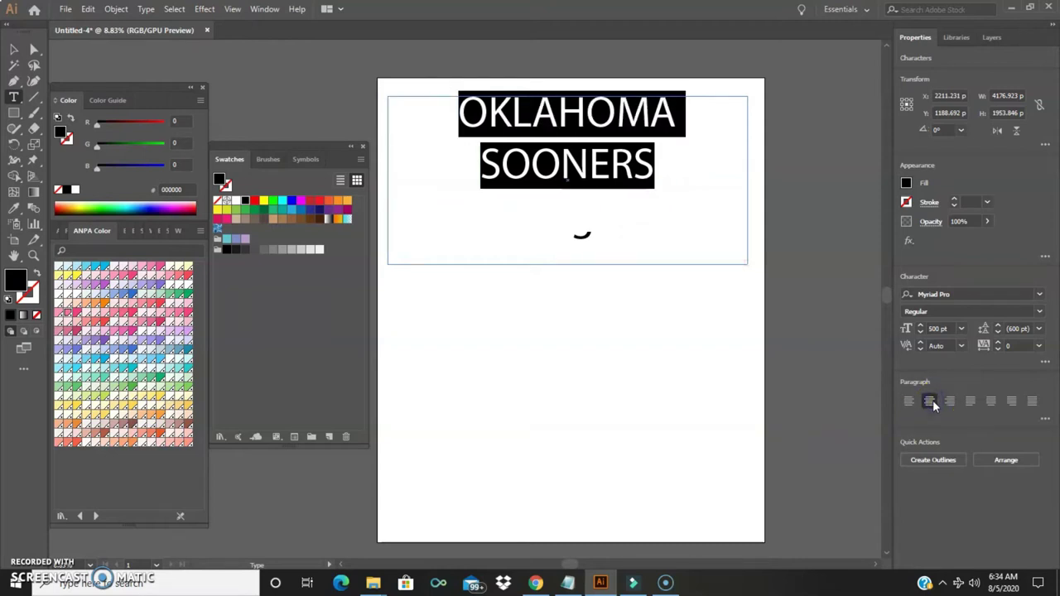
{"action": "left_click", "coordinate": [1040, 297]}
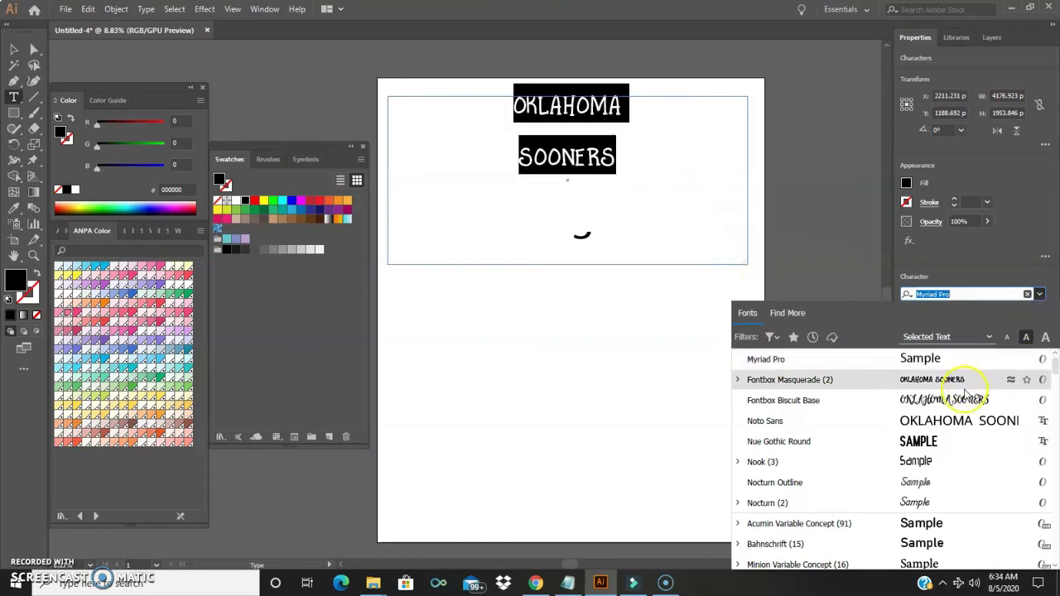
{"action": "scroll", "coordinate": [967, 492], "scroll_direction": "down", "scroll_amount": 1}
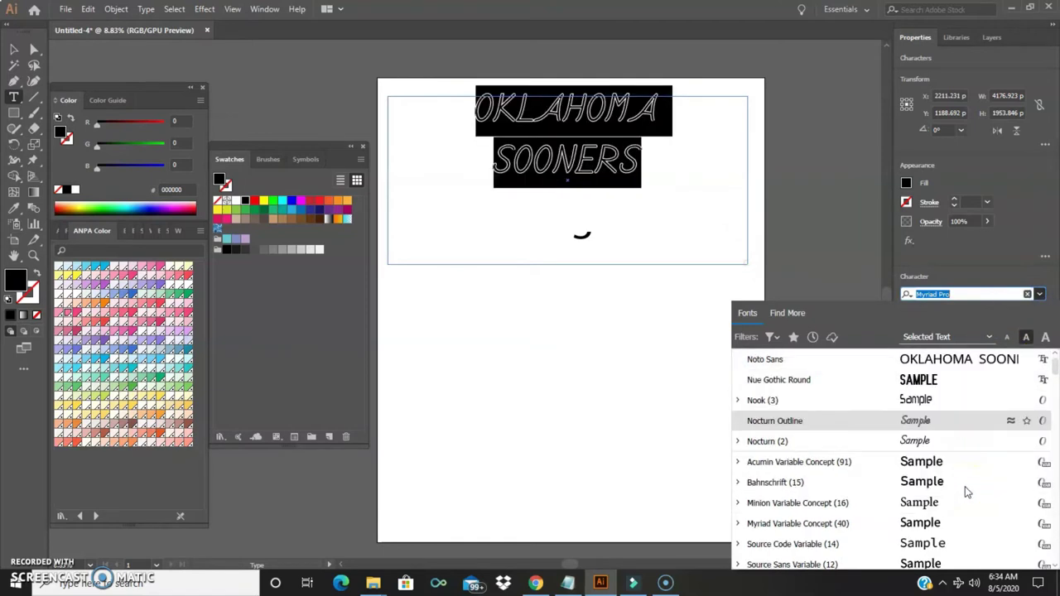
{"action": "scroll", "coordinate": [968, 492], "scroll_direction": "down", "scroll_amount": 10}
{"action": "scroll", "coordinate": [966, 492], "scroll_direction": "down", "scroll_amount": 4}
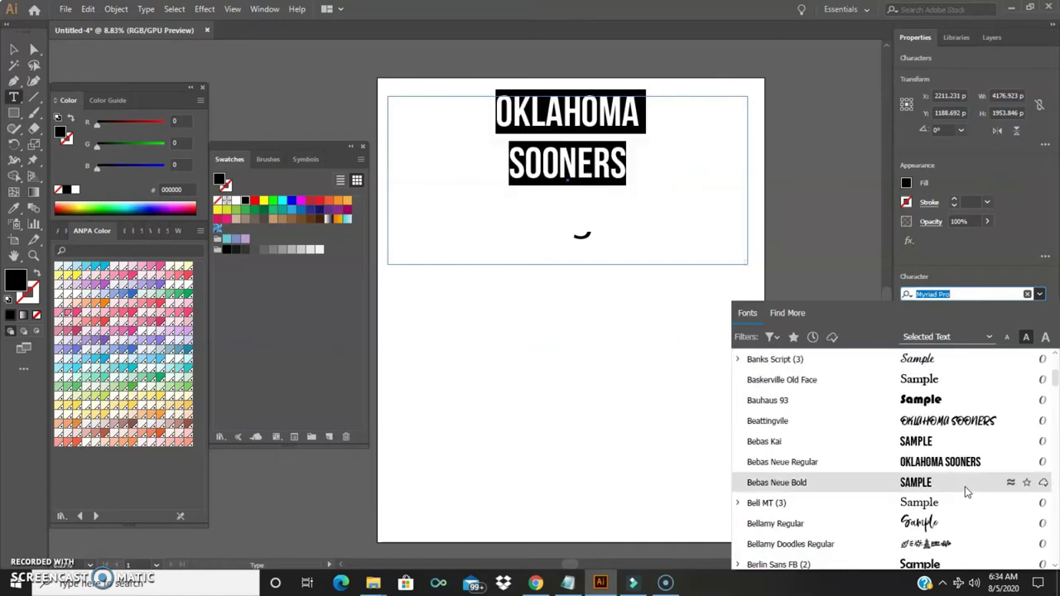
{"action": "scroll", "coordinate": [968, 492], "scroll_direction": "down", "scroll_amount": 5}
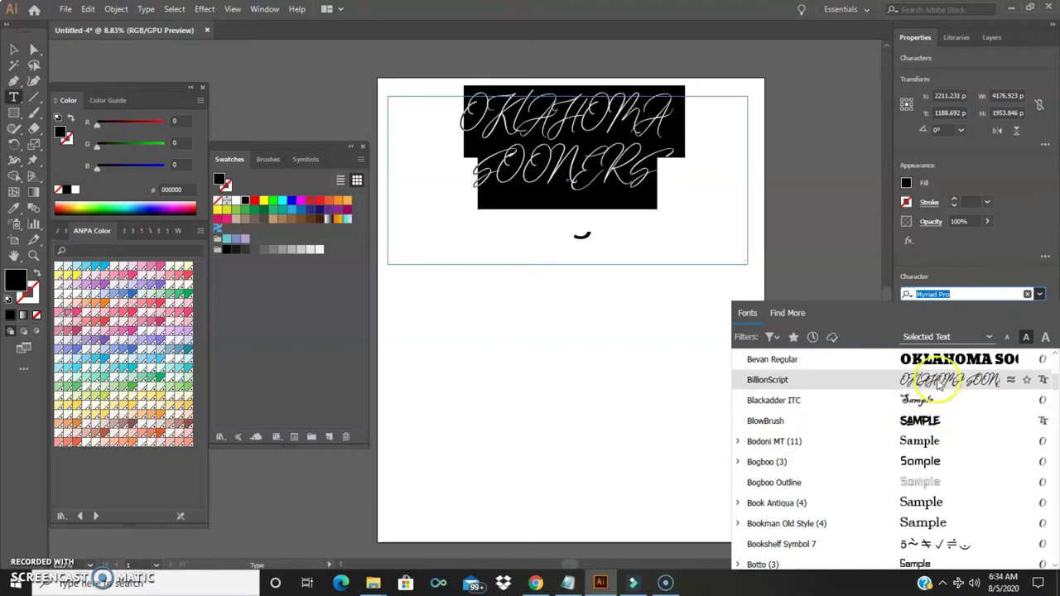
{"action": "left_click", "coordinate": [942, 366]}
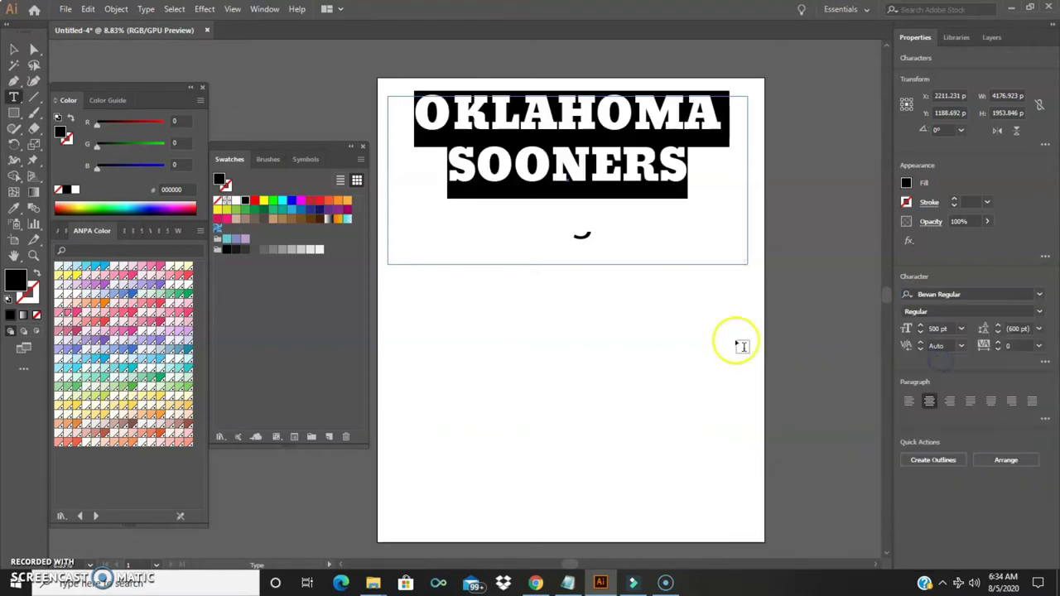
Step: Convert the OKLAHOMA SOONERS text to outlines and move it down to about the middle of the artboard
{"action": "scroll", "coordinate": [707, 255], "scroll_direction": "right", "scroll_amount": 1}
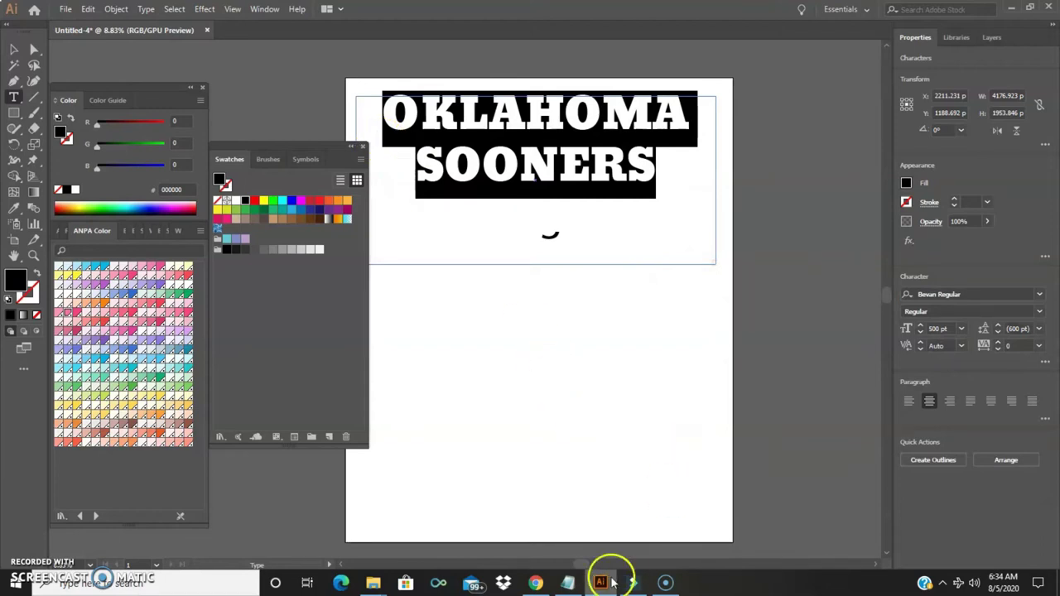
{"action": "mouse_move", "coordinate": [604, 577]}
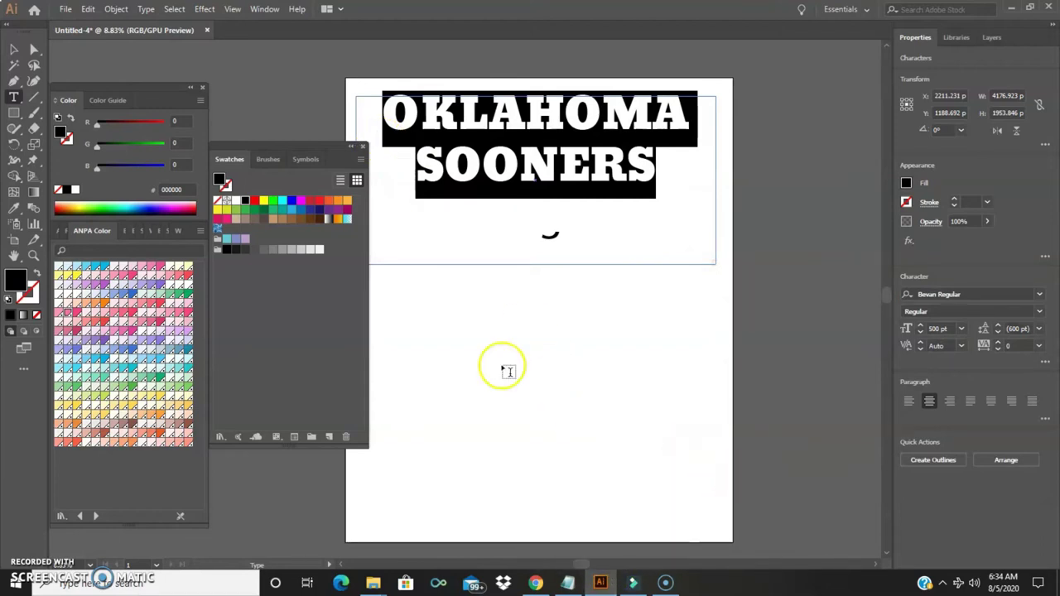
{"action": "left_click", "coordinate": [17, 55]}
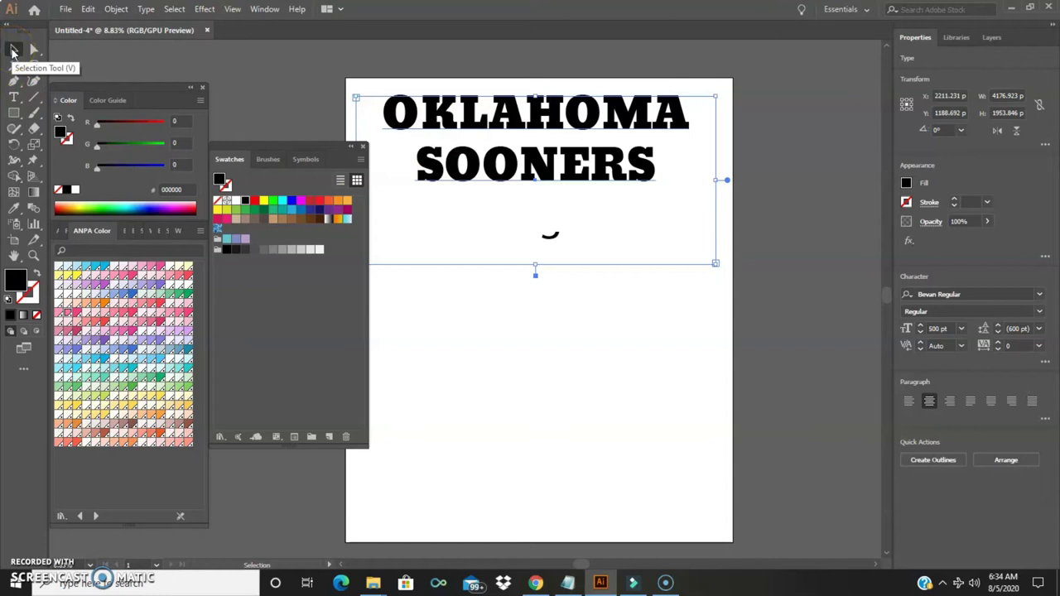
{"action": "left_click", "coordinate": [146, 9]}
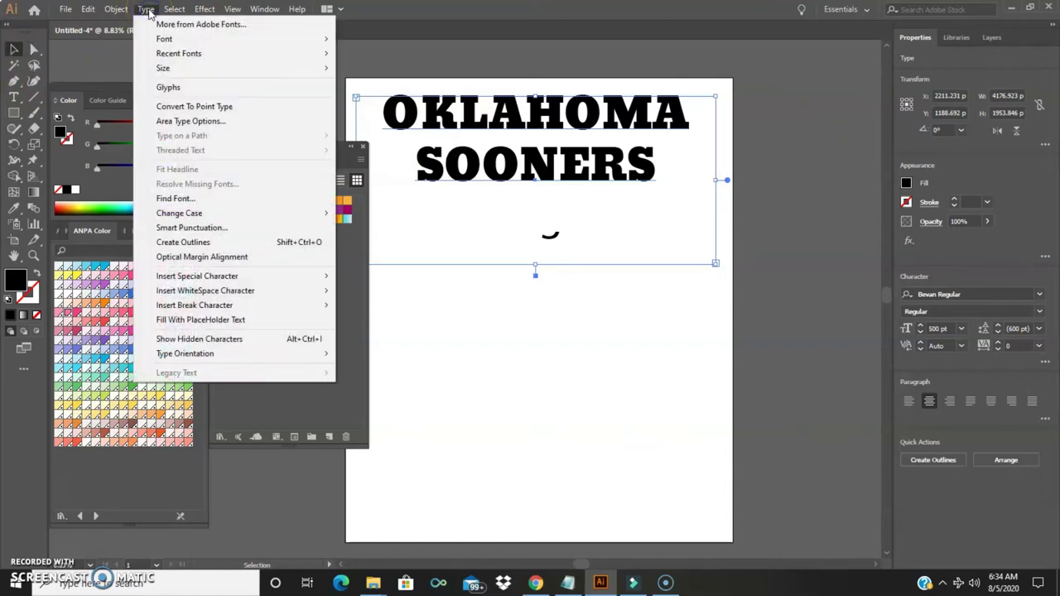
{"action": "left_click", "coordinate": [207, 242]}
{"action": "left_click_drag", "start_coordinate": [547, 111], "coordinate": [545, 272]}
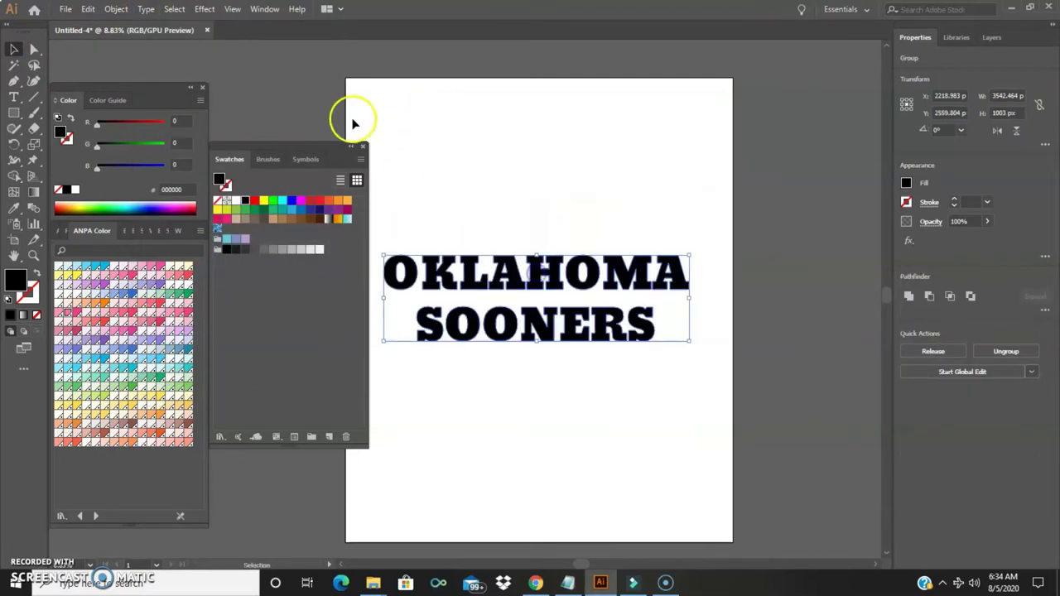
Step: Move the swatches clear of the artboard, try red, yellow, green and cyan fills on the lettering, and return it to black
{"action": "left_click_drag", "start_coordinate": [305, 146], "coordinate": [833, 62]}
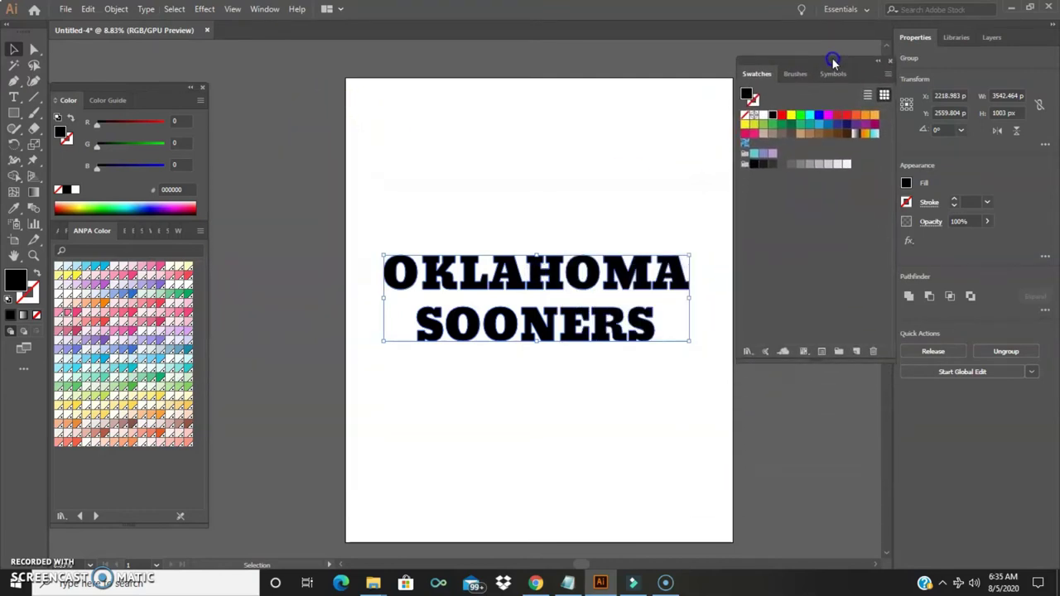
{"action": "left_click", "coordinate": [782, 116]}
{"action": "left_click", "coordinate": [790, 116]}
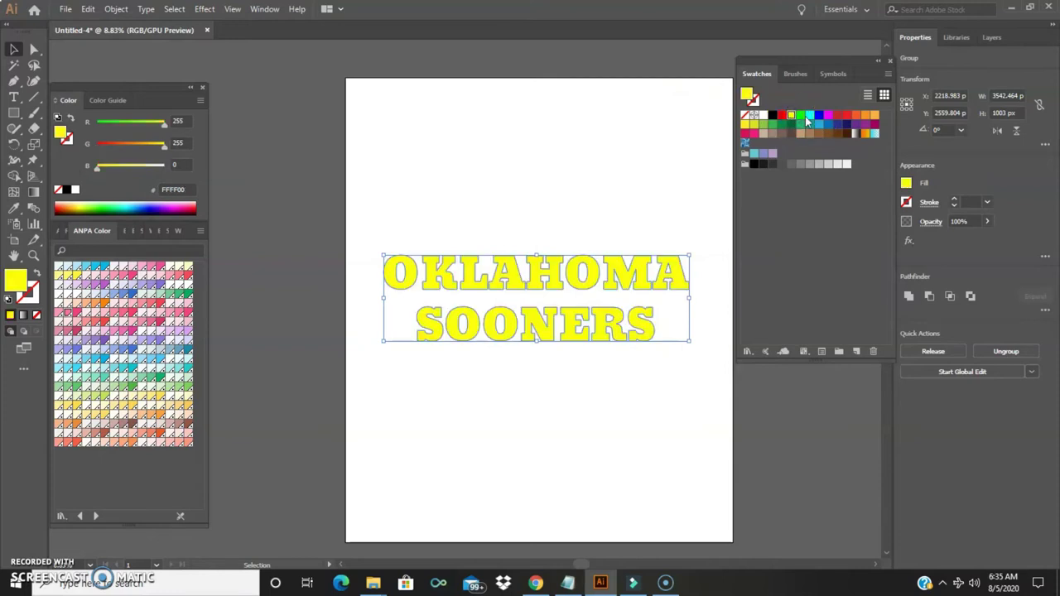
{"action": "left_click", "coordinate": [800, 116]}
{"action": "left_click", "coordinate": [810, 116]}
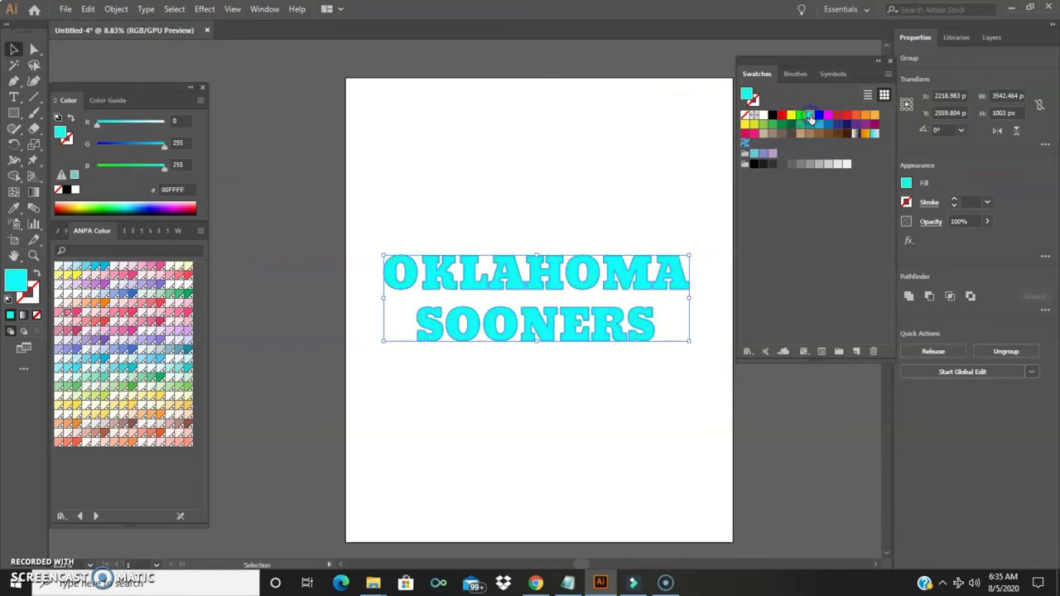
{"action": "left_click", "coordinate": [773, 116]}
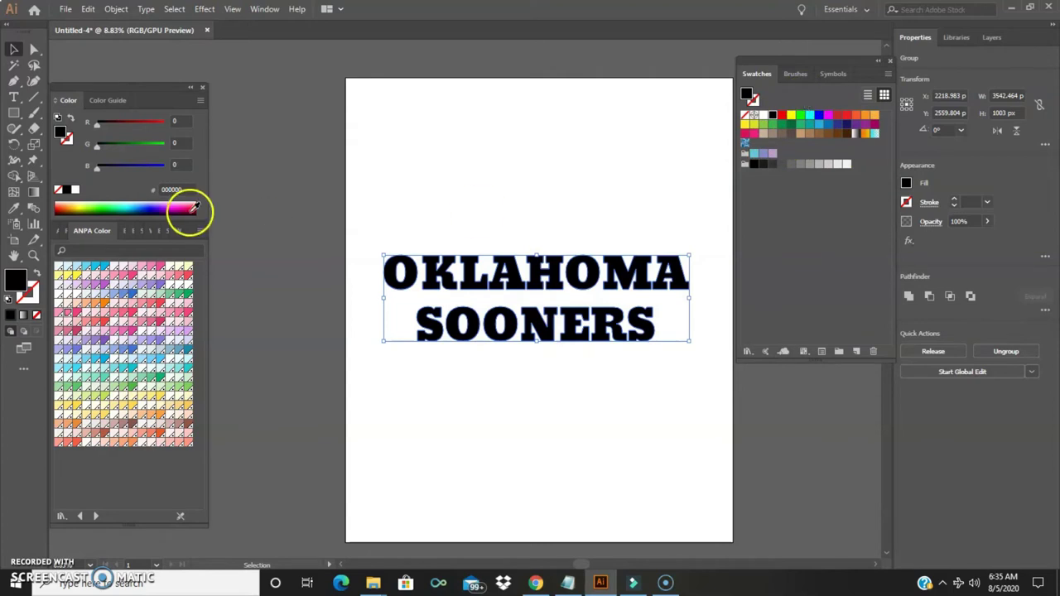
Step: Open the color picker for the lettering's fill, move it clear of the text and try magenta and blue hues
{"action": "double_click", "coordinate": [18, 280]}
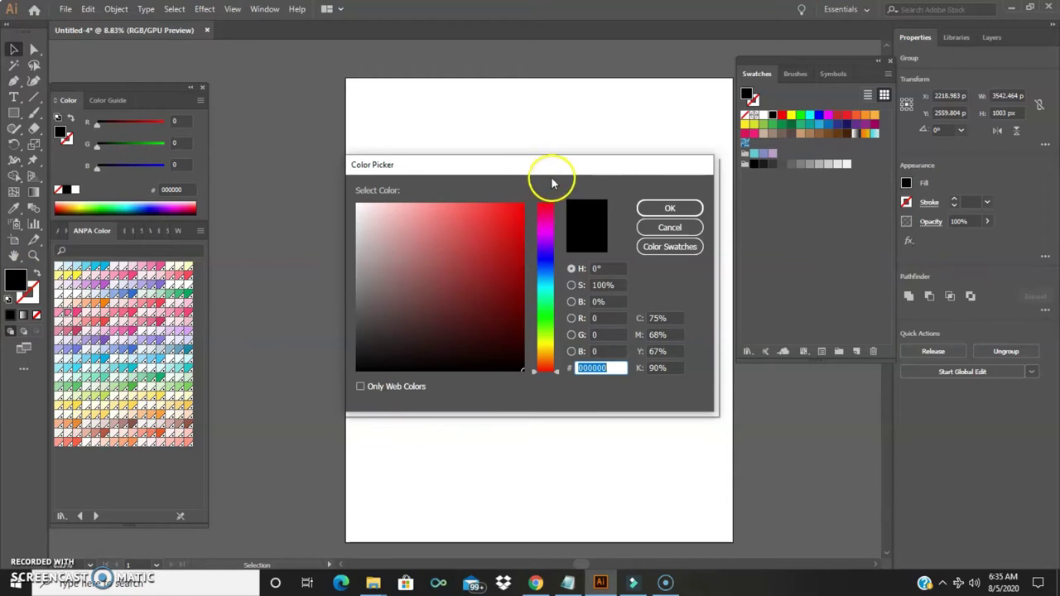
{"action": "left_click_drag", "start_coordinate": [557, 171], "coordinate": [907, 214]}
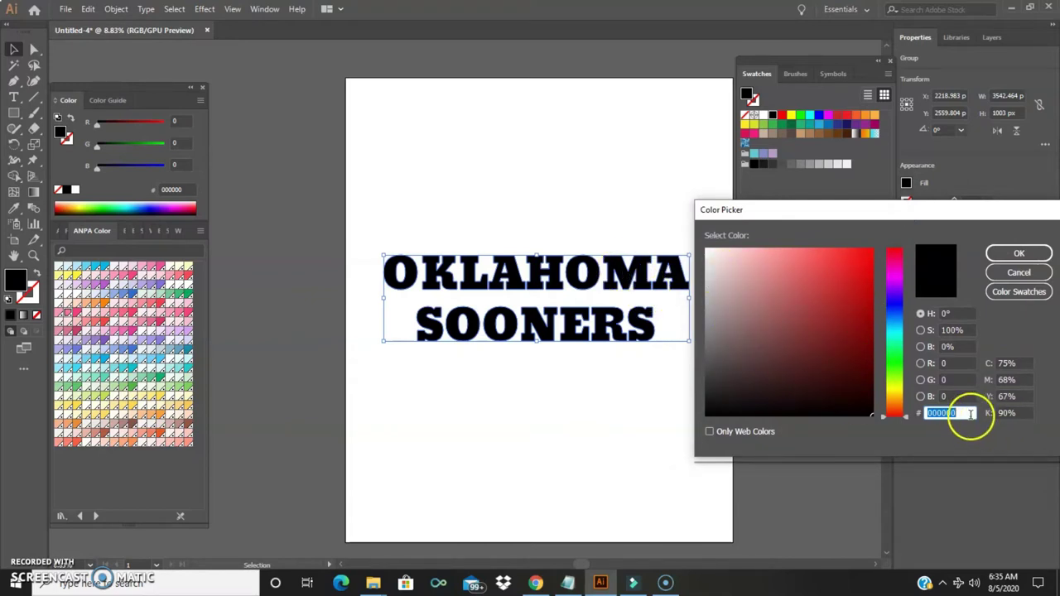
{"action": "mouse_move", "coordinate": [959, 412]}
{"action": "left_mouse_down"}
{"action": "mouse_move", "coordinate": [946, 416]}
{"action": "mouse_move", "coordinate": [958, 412]}
{"action": "left_mouse_up"}
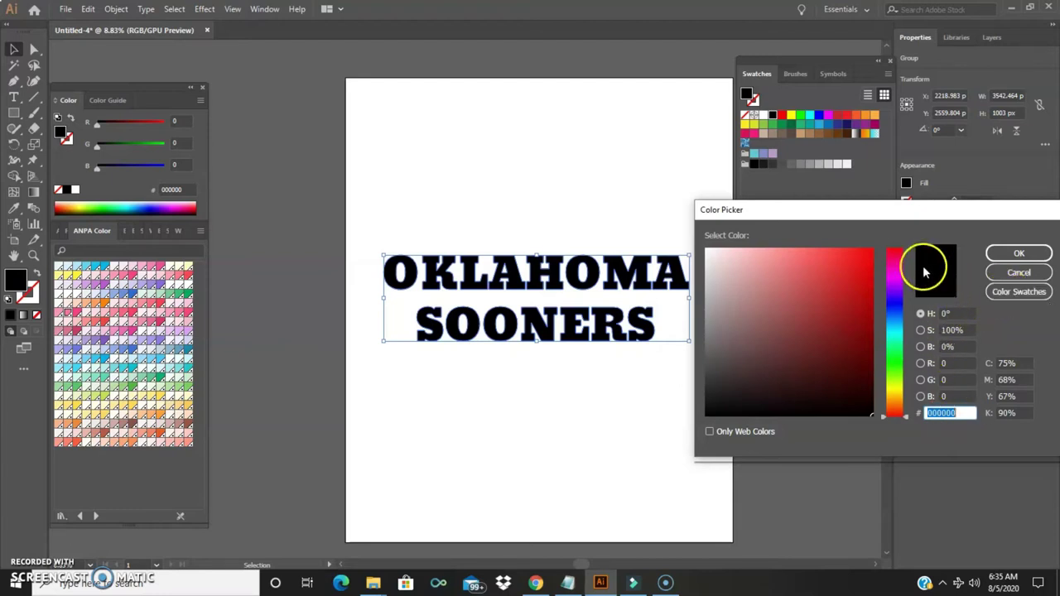
{"action": "left_click", "coordinate": [898, 254]}
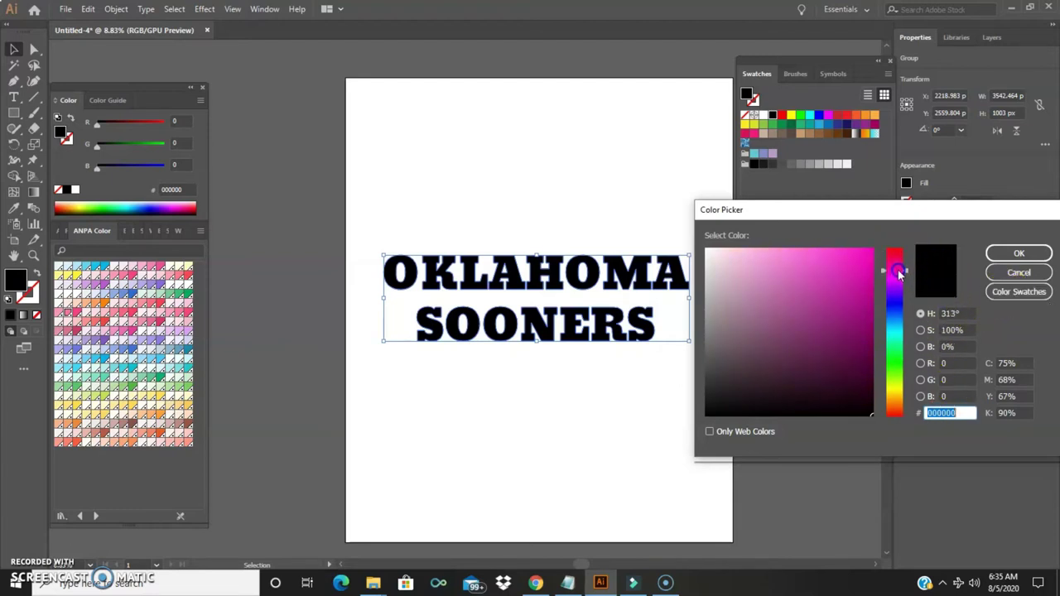
{"action": "left_click_drag", "start_coordinate": [901, 278], "coordinate": [908, 329]}
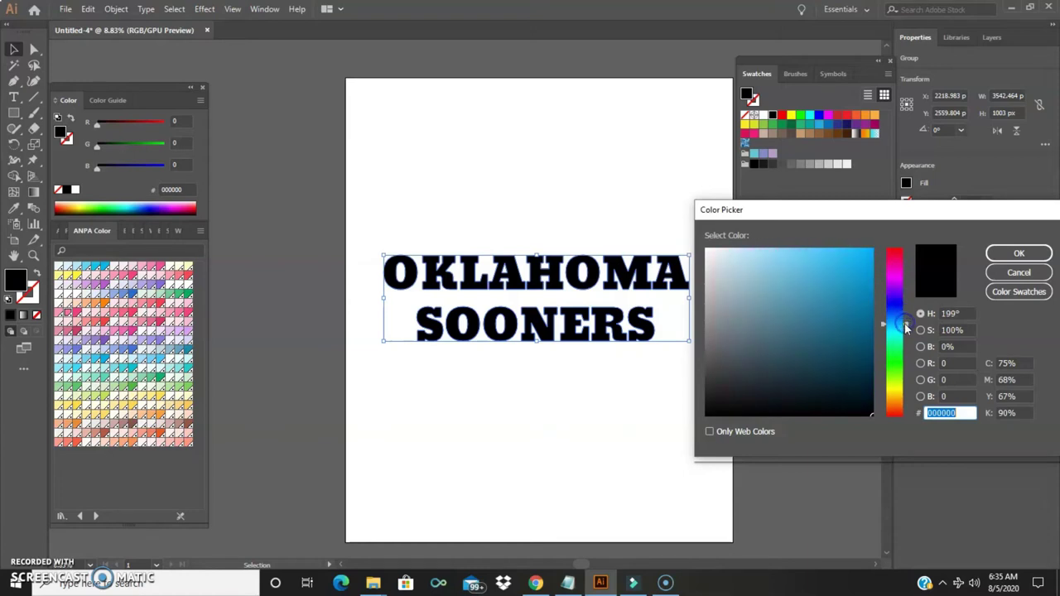
Step: Browse the picker's color swatches and fill the OKLAHOMA SOONERS lettering with RGB Magenta
{"action": "left_click", "coordinate": [1010, 292]}
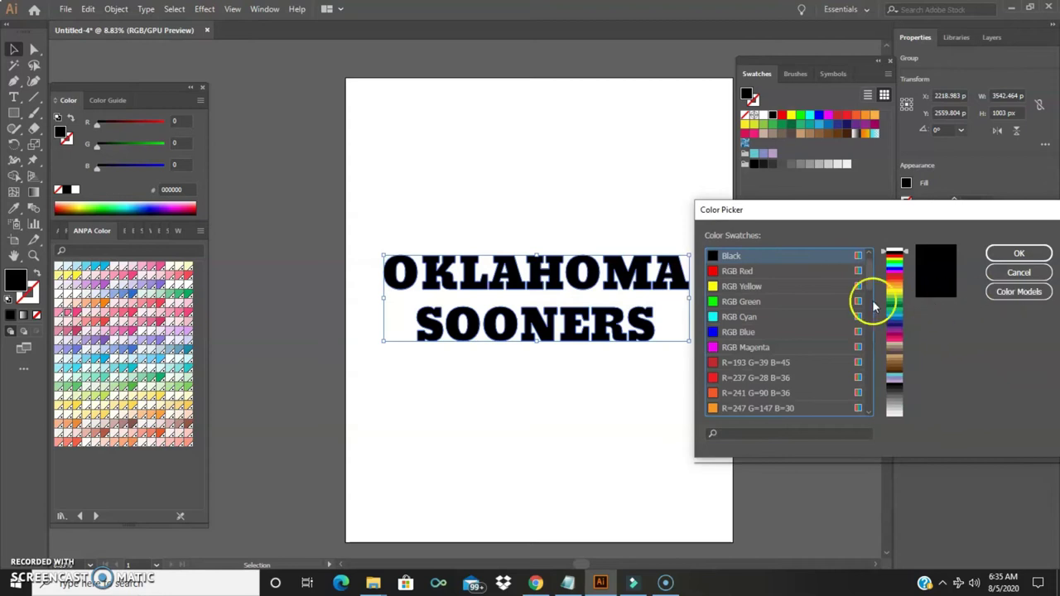
{"action": "scroll", "coordinate": [771, 373], "scroll_direction": "down", "scroll_amount": 10}
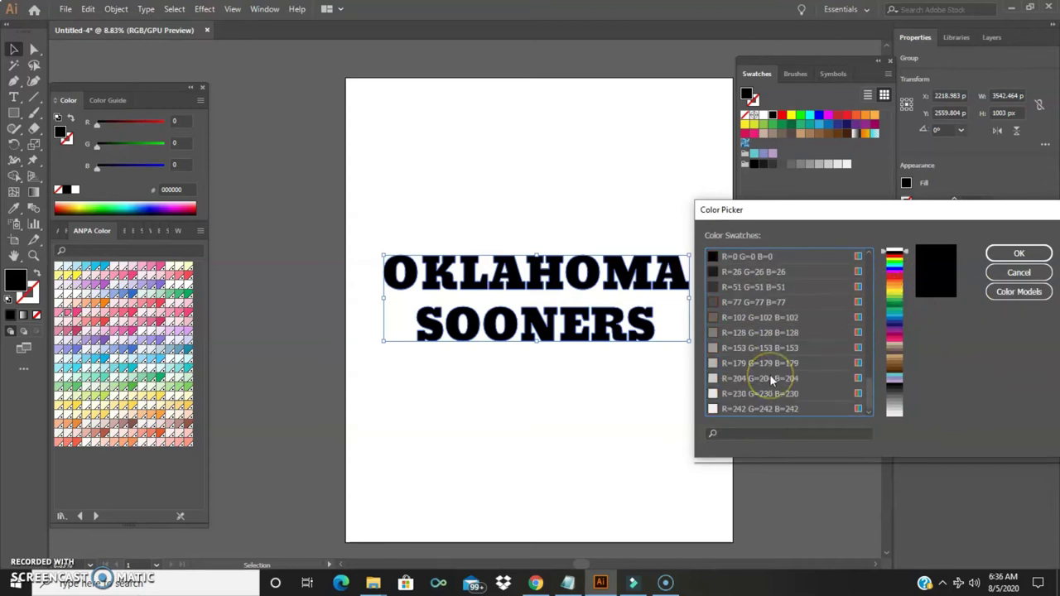
{"action": "scroll", "coordinate": [770, 379], "scroll_direction": "up", "scroll_amount": 10}
{"action": "left_click", "coordinate": [740, 349]}
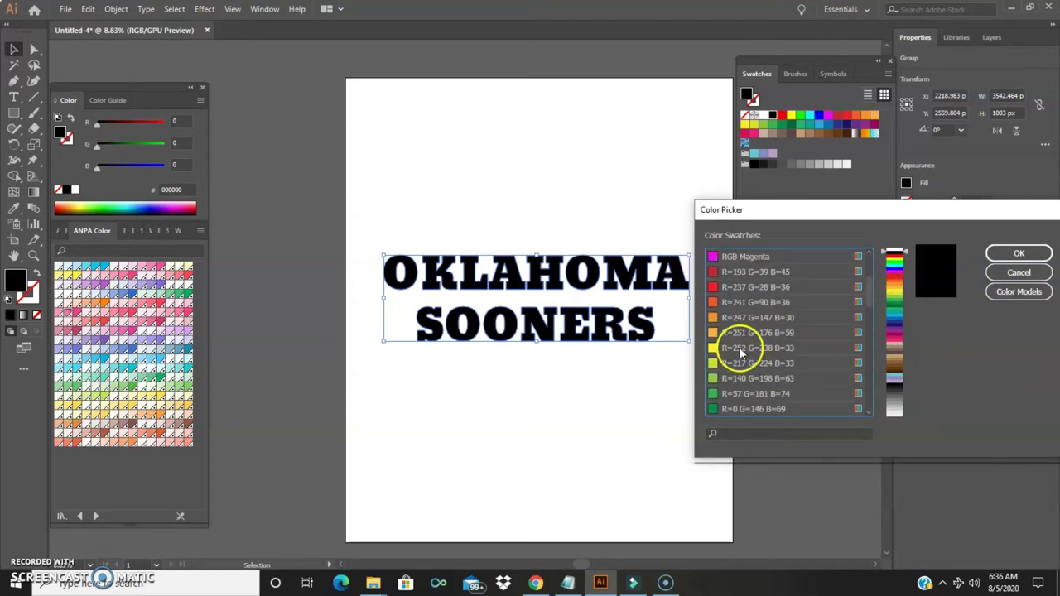
{"action": "left_click", "coordinate": [747, 303]}
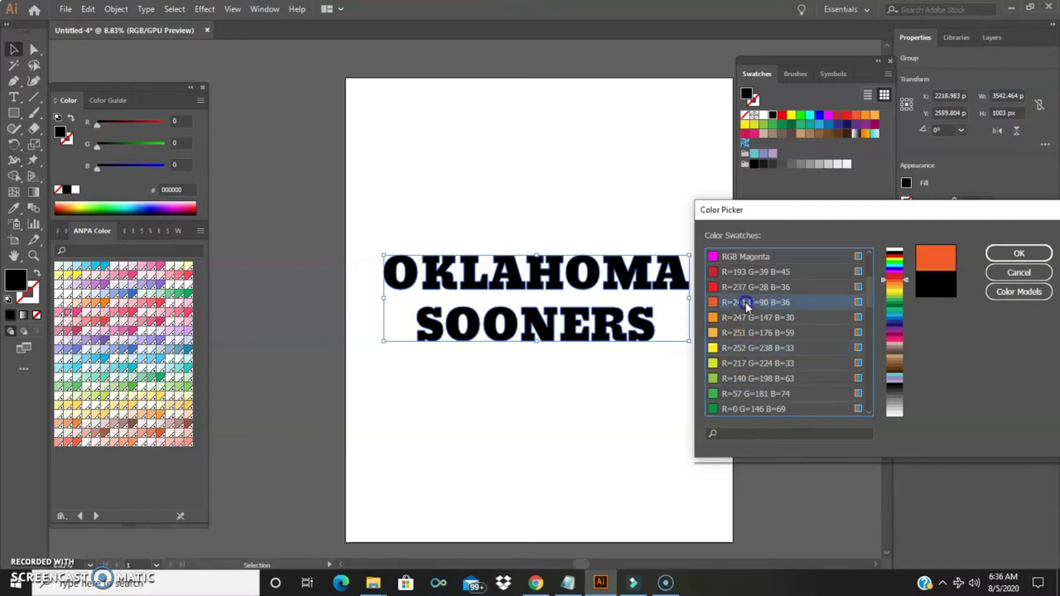
{"action": "left_click", "coordinate": [750, 258]}
{"action": "left_click", "coordinate": [1015, 253]}
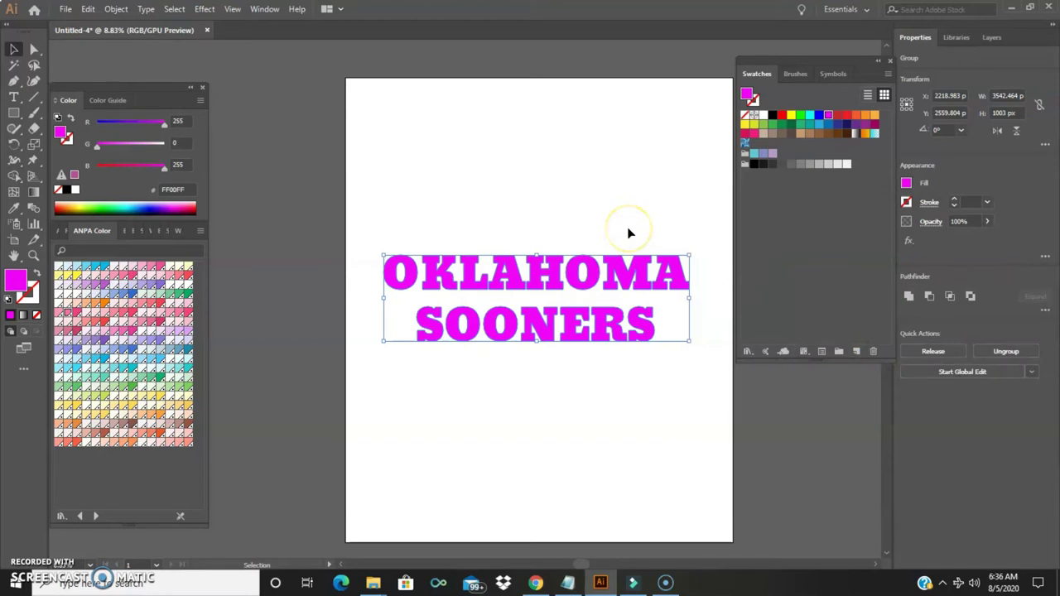
Step: Draw a 4500 × 5400 px rectangle covering the whole artboard and fill it with black
{"action": "left_click", "coordinate": [16, 113]}
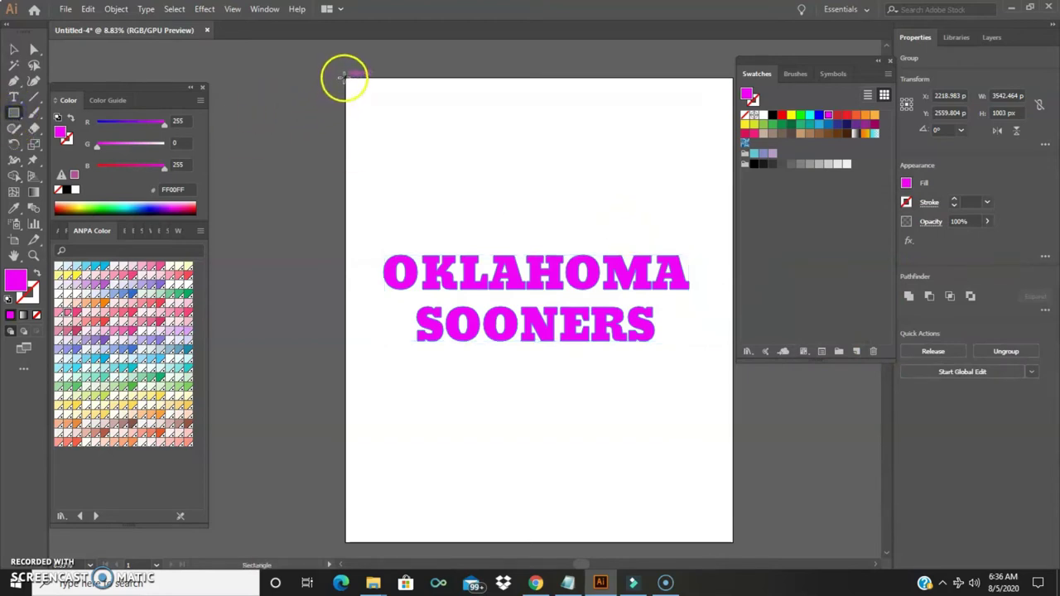
{"action": "left_click_drag", "start_coordinate": [344, 77], "coordinate": [732, 541]}
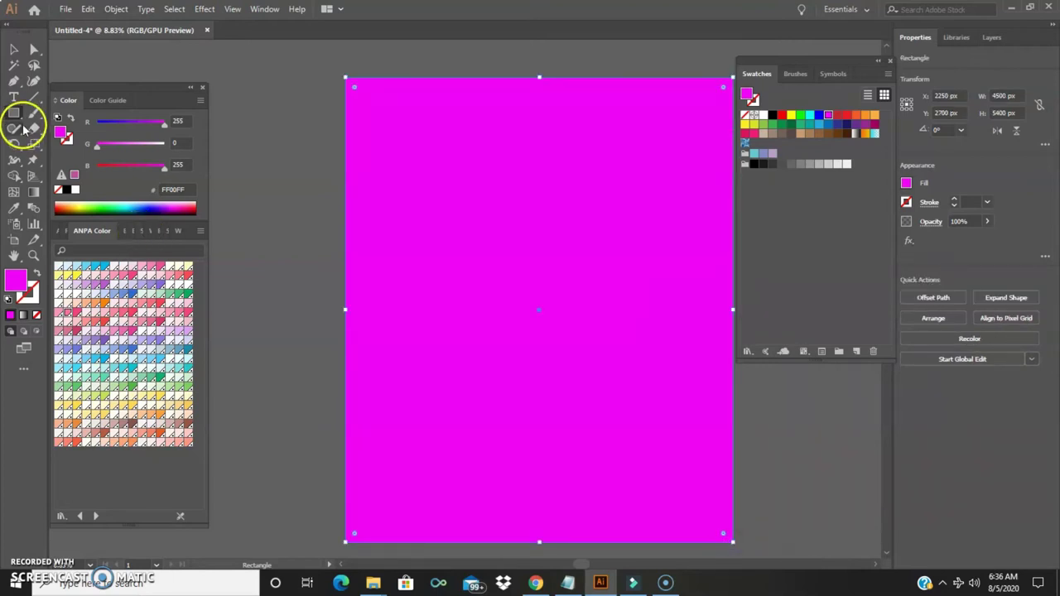
{"action": "left_click", "coordinate": [67, 190]}
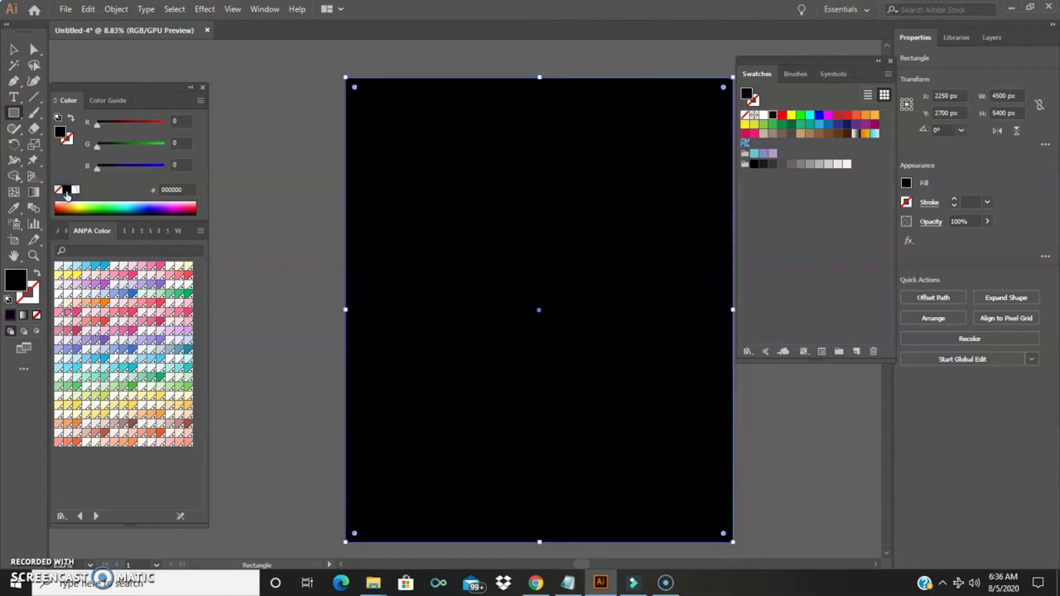
Step: Send the black background rectangle to the back, behind the lettering
{"action": "left_click", "coordinate": [148, 10]}
{"action": "left_click", "coordinate": [116, 10]}
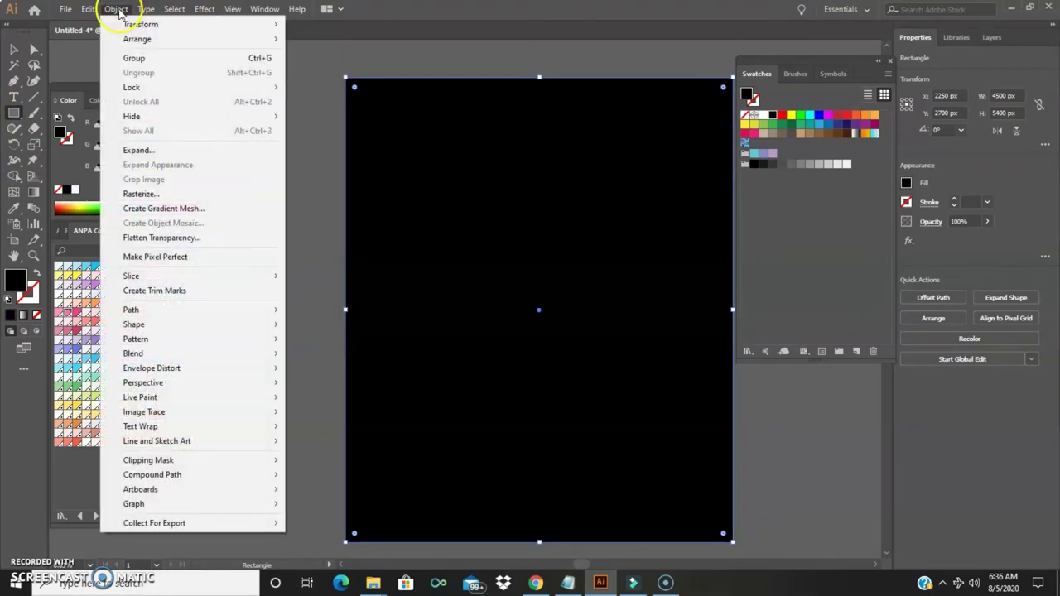
{"action": "mouse_move", "coordinate": [135, 39]}
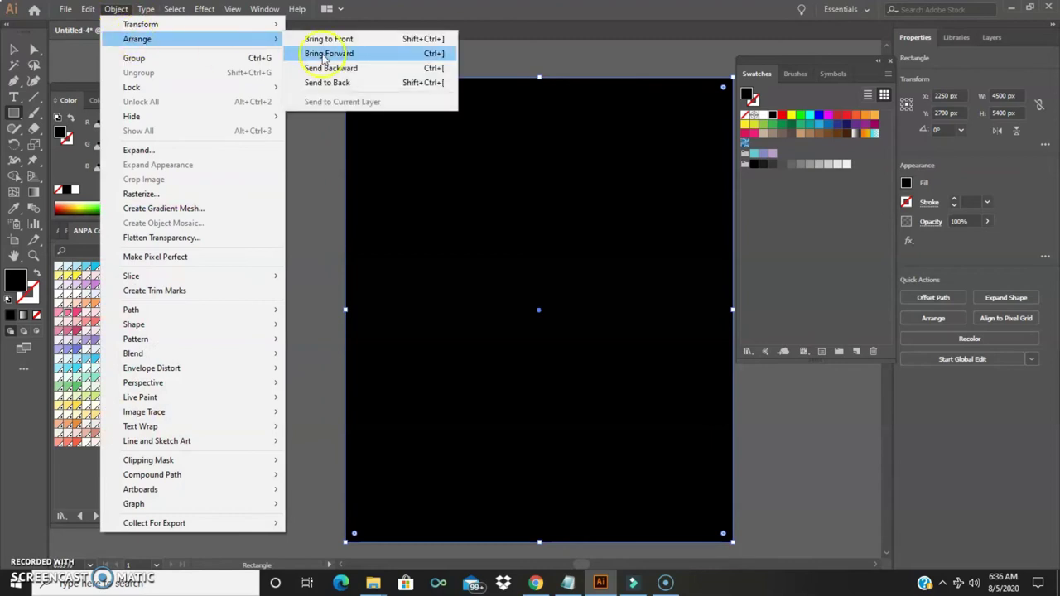
{"action": "left_click", "coordinate": [331, 86]}
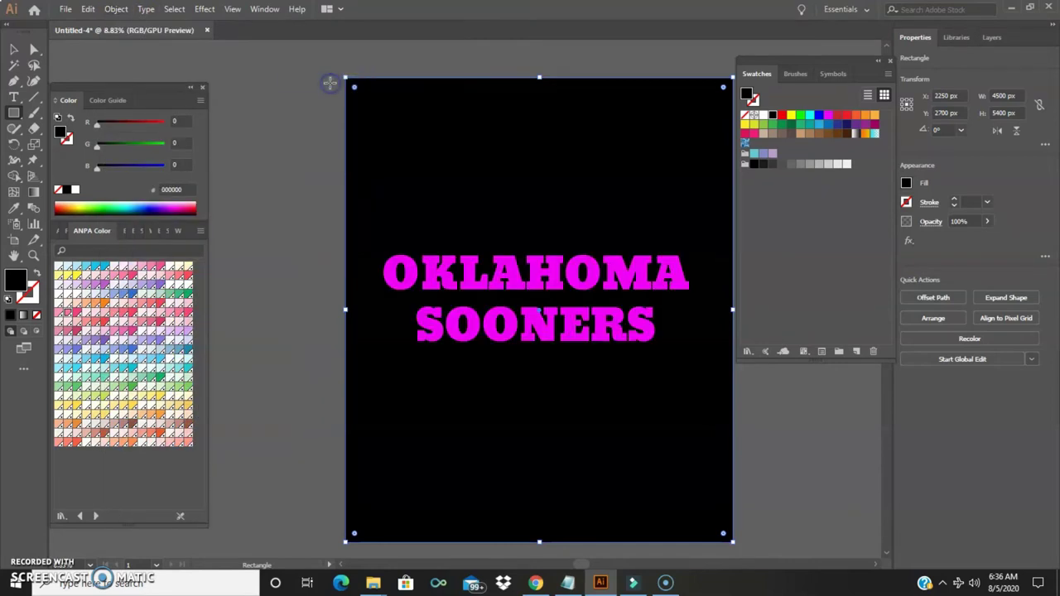
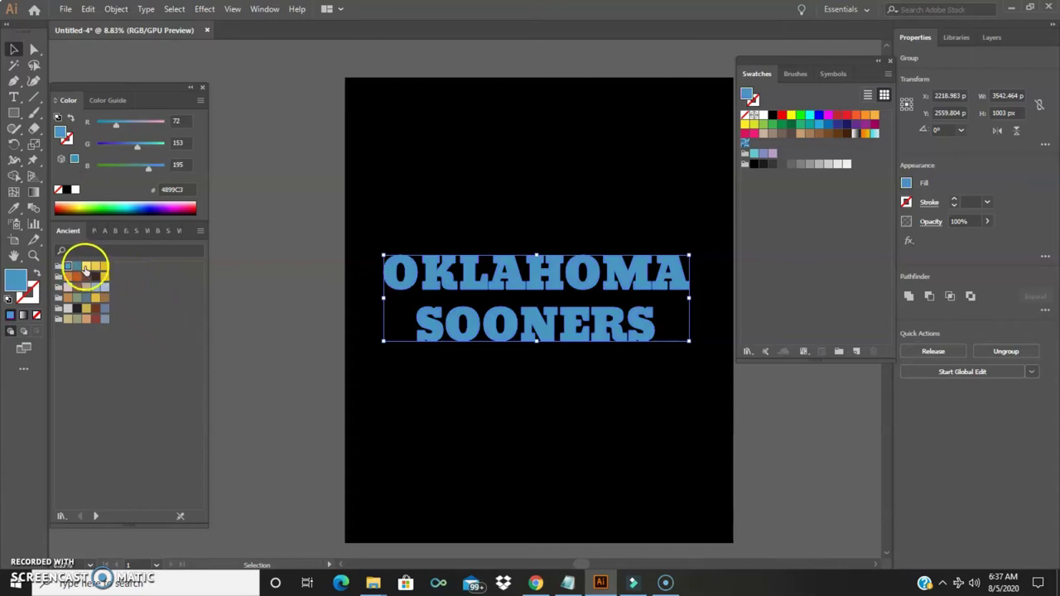
Step: Try the teal, pale yellow and gold Ancient swatches as the lettering's fill, and return it to blue 4899C3
{"action": "left_click", "coordinate": [77, 267]}
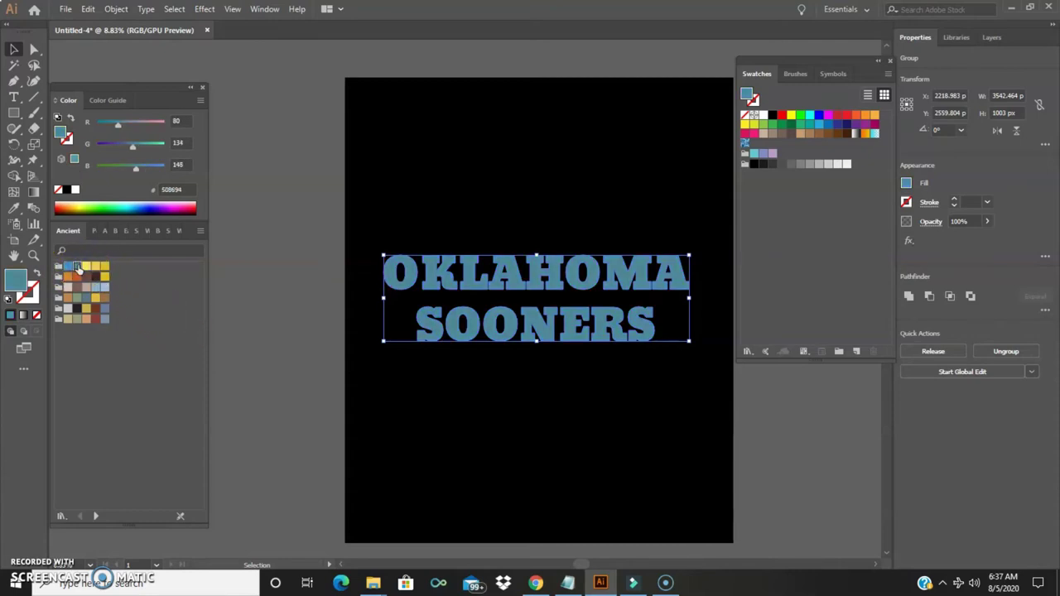
{"action": "left_click", "coordinate": [86, 267]}
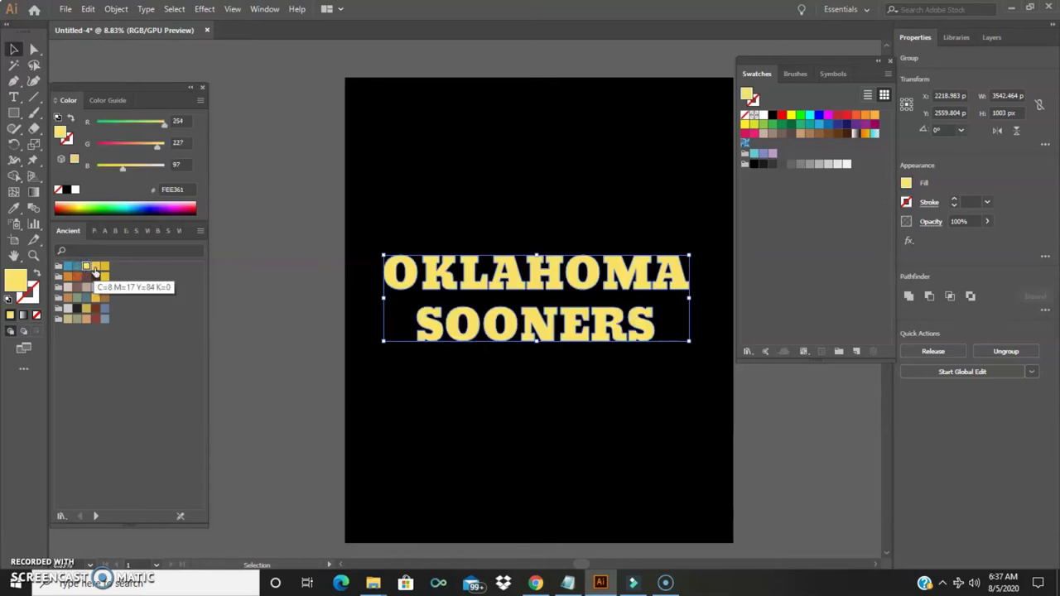
{"action": "left_click", "coordinate": [95, 267]}
{"action": "left_click", "coordinate": [105, 267]}
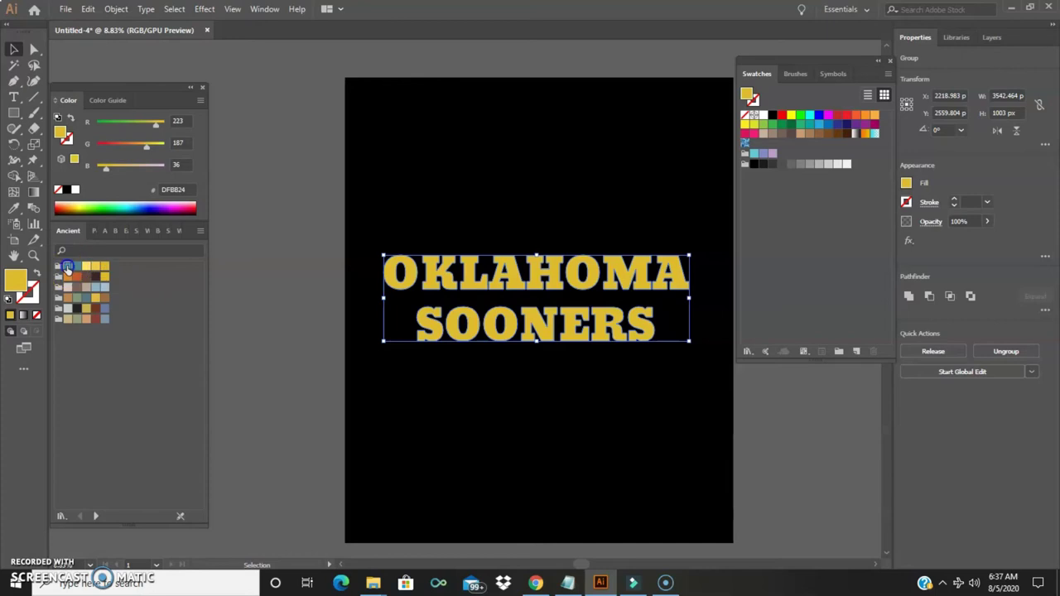
{"action": "left_click", "coordinate": [68, 267]}
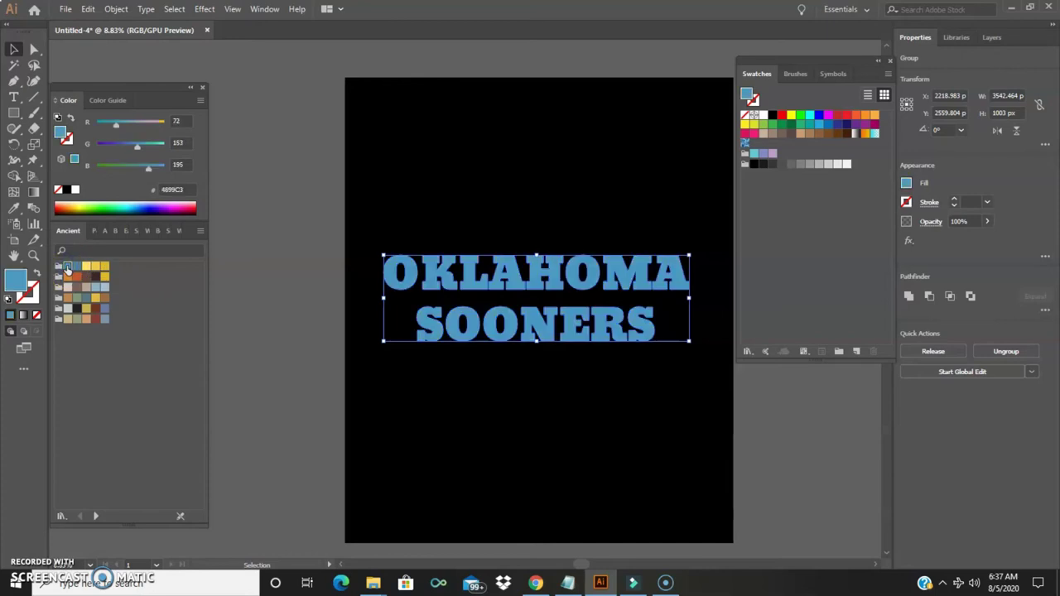
Step: Give the lettering a pale yellow FEE361 stroke, try weights of 10 pt and 40 pt, set it to 20 pt and deselect the lettering
{"action": "mouse_move", "coordinate": [68, 269]}
{"action": "left_mouse_down"}
{"action": "mouse_move", "coordinate": [71, 285]}
{"action": "mouse_move", "coordinate": [47, 309]}
{"action": "mouse_move", "coordinate": [36, 303]}
{"action": "mouse_move", "coordinate": [90, 274]}
{"action": "left_mouse_up"}
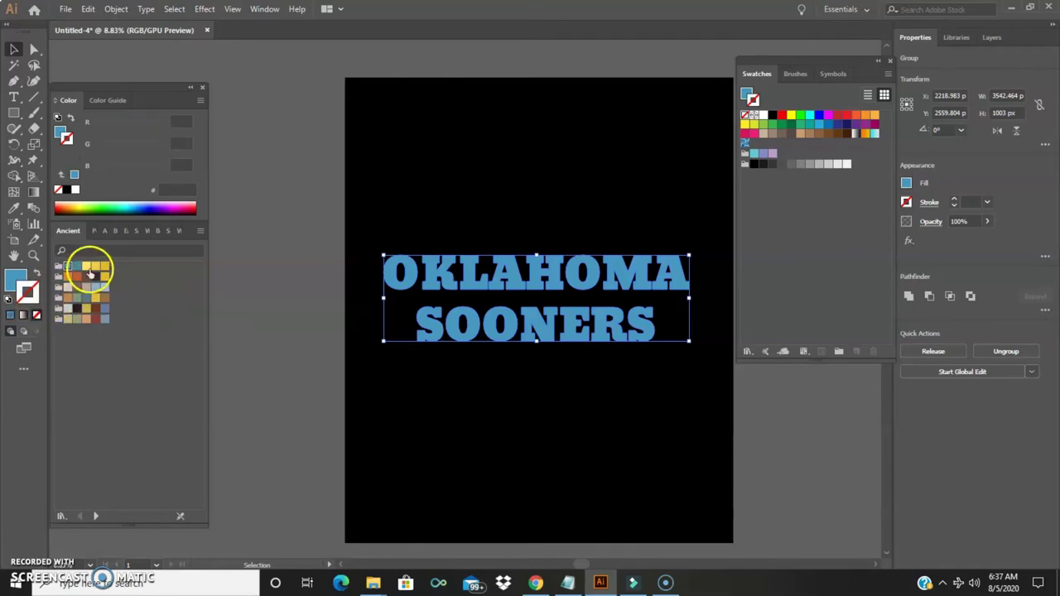
{"action": "left_click", "coordinate": [86, 267]}
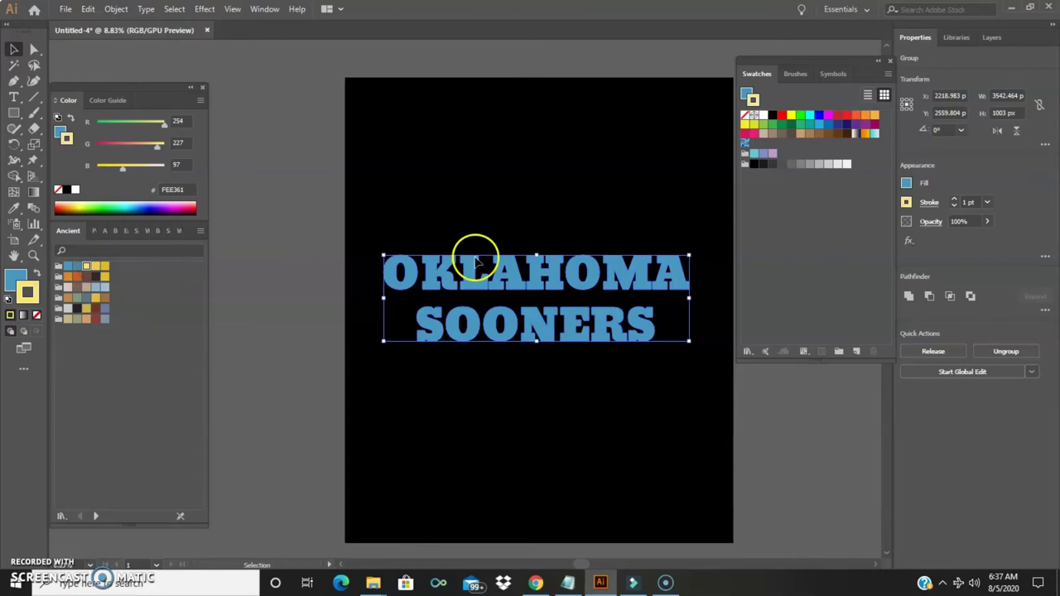
{"action": "left_click", "coordinate": [988, 204]}
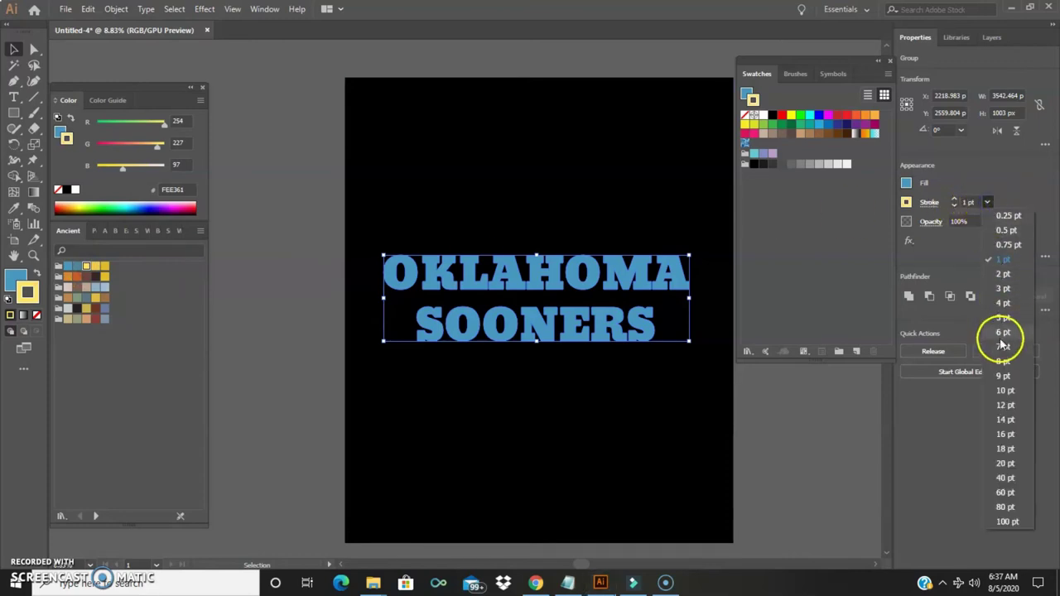
{"action": "left_click", "coordinate": [1004, 377]}
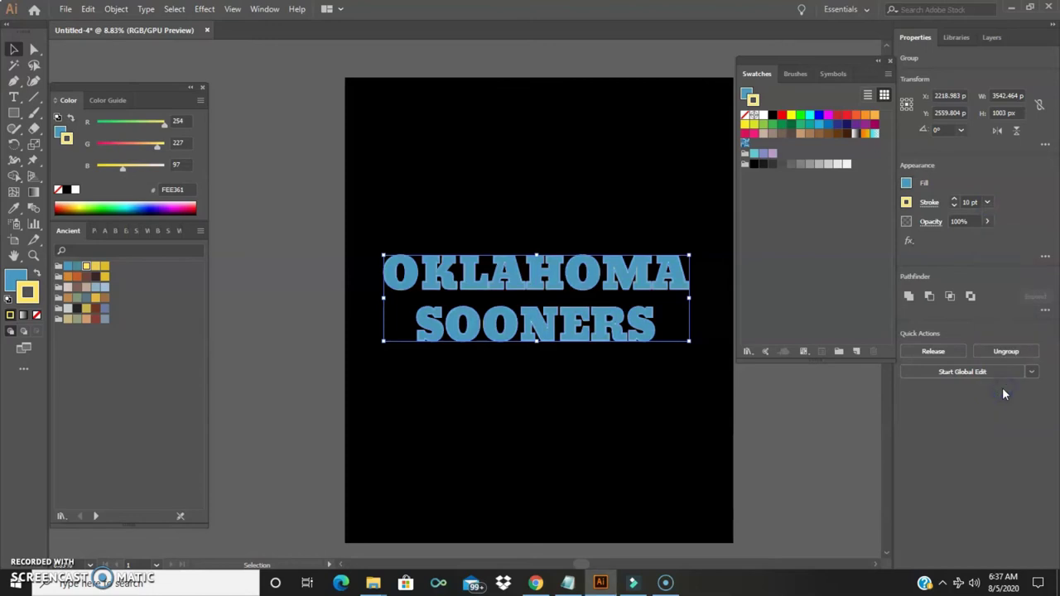
{"action": "left_click", "coordinate": [987, 203]}
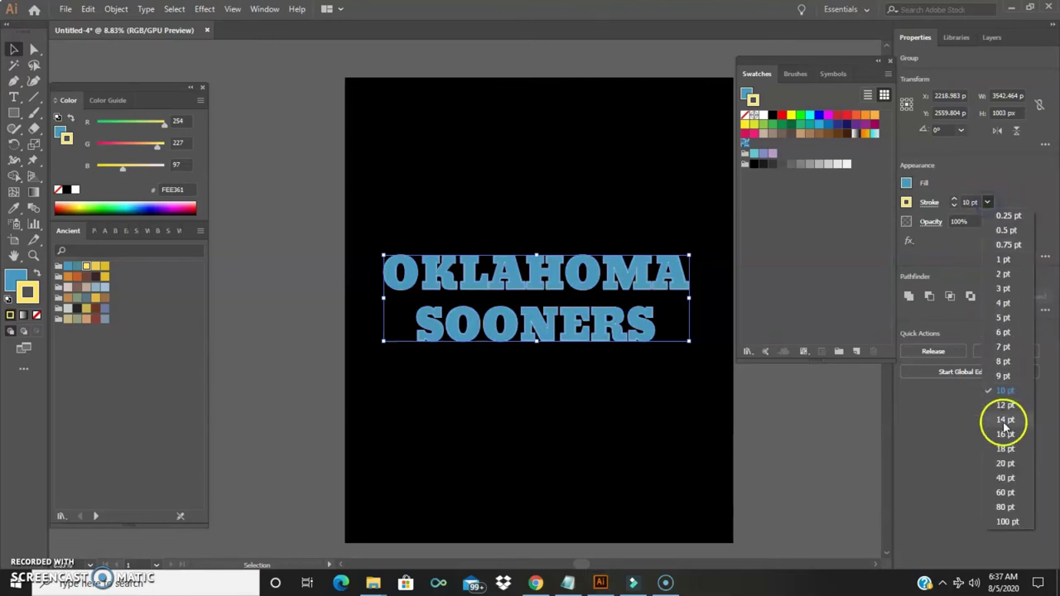
{"action": "left_click", "coordinate": [1005, 478]}
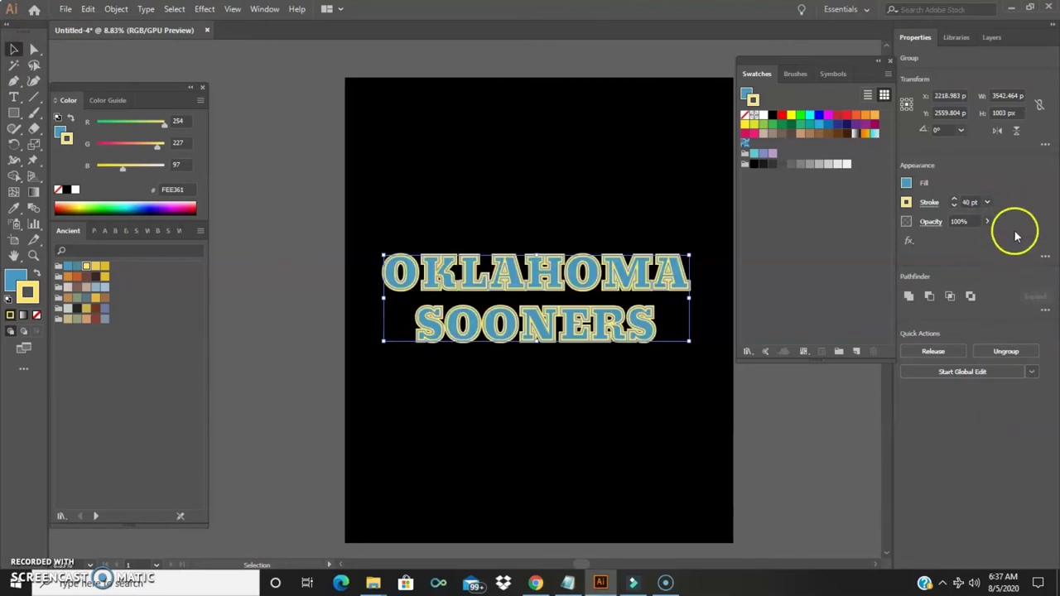
{"action": "left_click", "coordinate": [988, 203]}
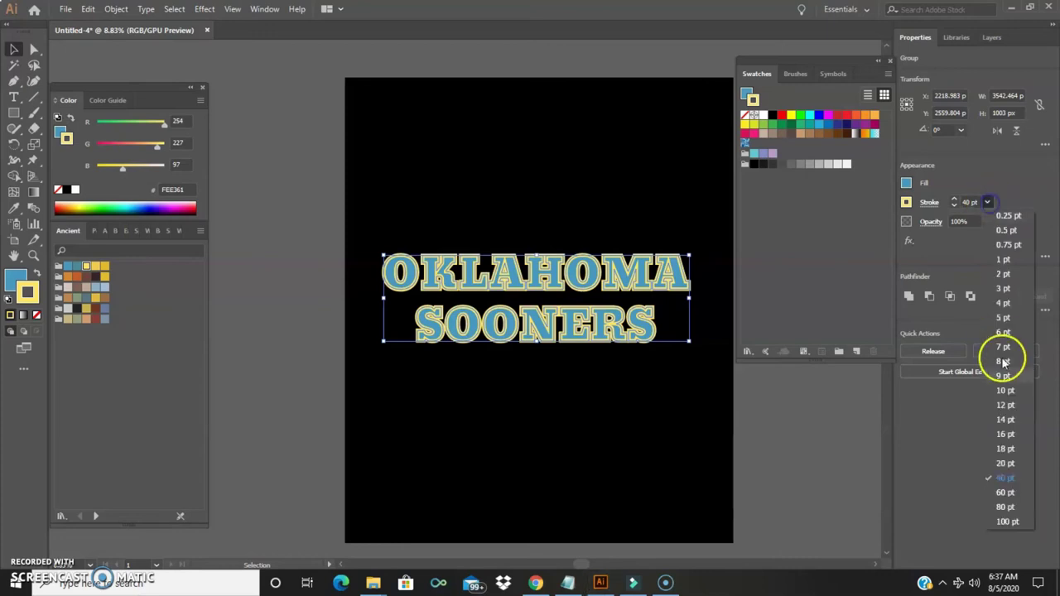
{"action": "left_click", "coordinate": [1007, 462]}
{"action": "left_click", "coordinate": [705, 478]}
{"action": "left_click", "coordinate": [523, 412]}
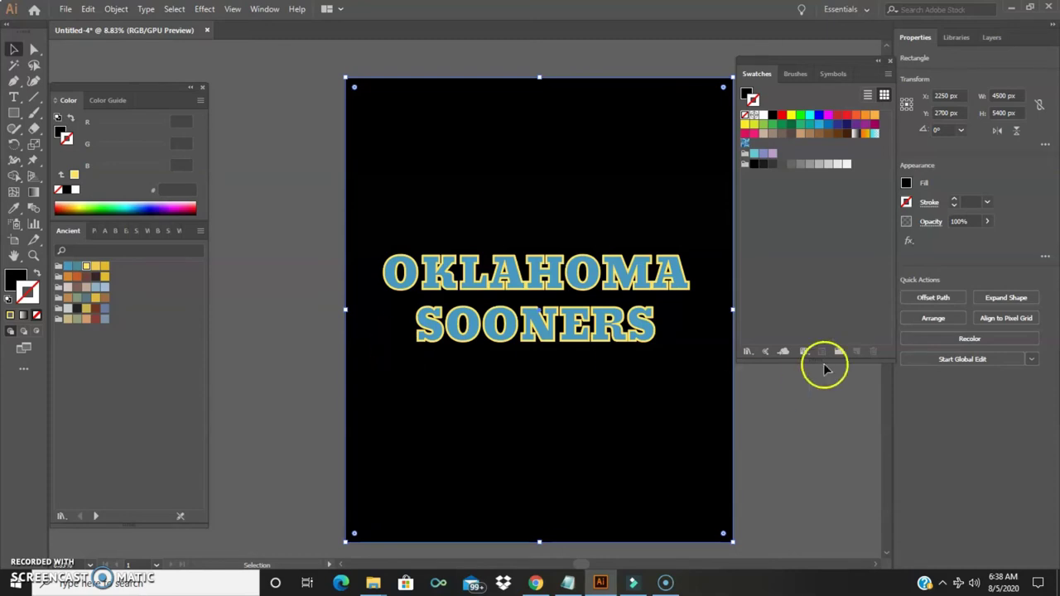
Step: Open the Color Combinations gradient library and apply its first gradient to the OKLAHOMA SOONERS lettering's stroke
{"action": "left_click", "coordinate": [748, 352]}
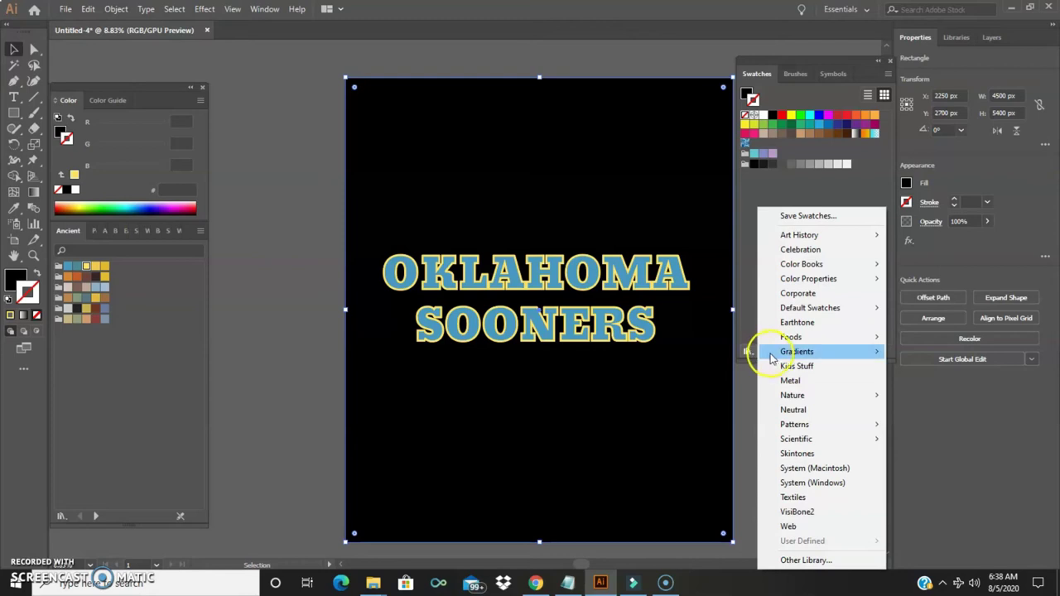
{"action": "mouse_move", "coordinate": [783, 358]}
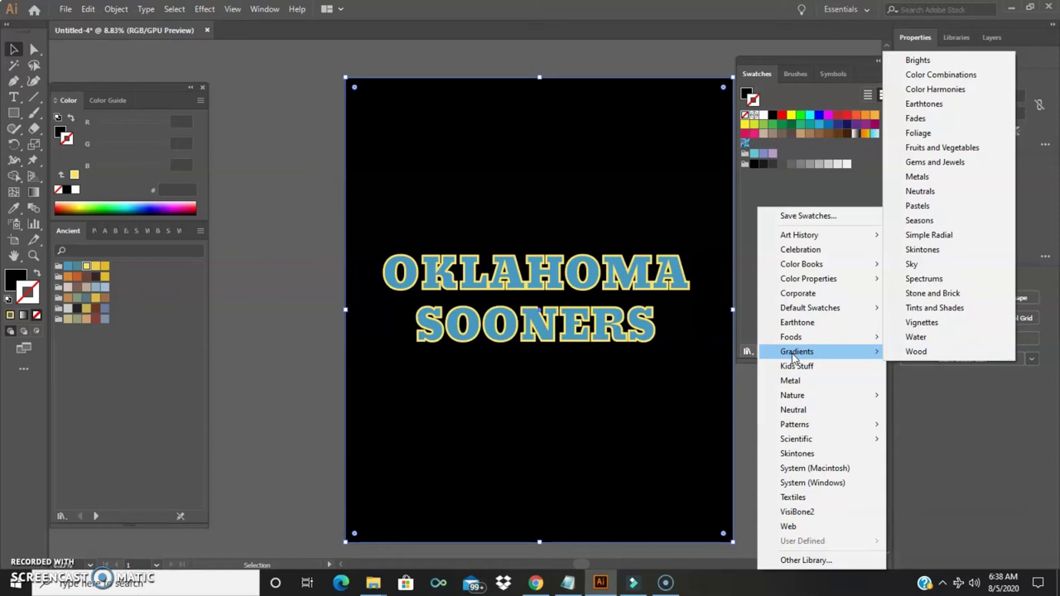
{"action": "left_click", "coordinate": [953, 76]}
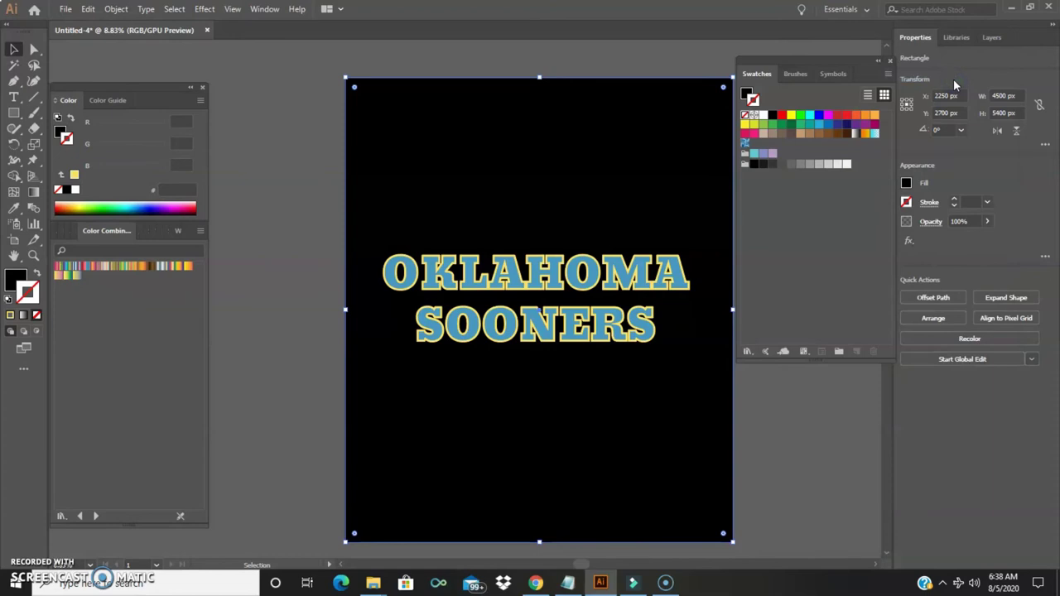
{"action": "left_click", "coordinate": [402, 279]}
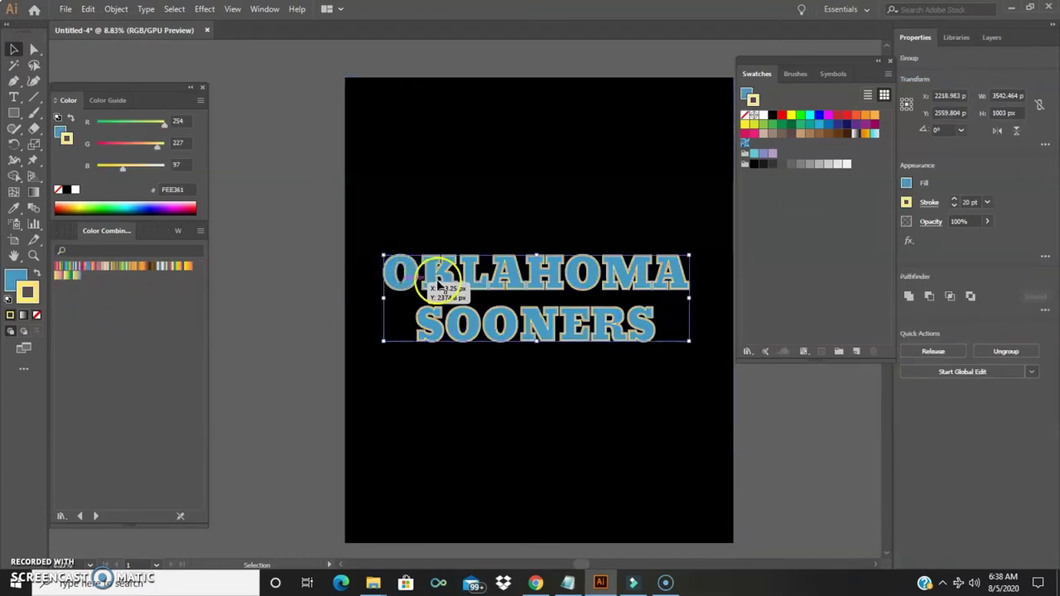
{"action": "left_click", "coordinate": [61, 269]}
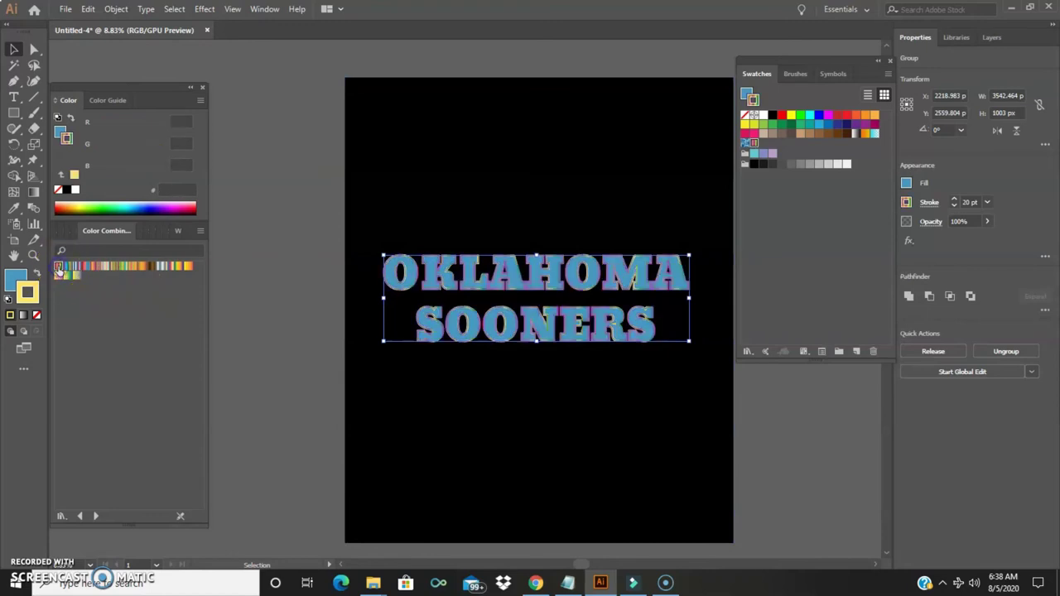
{"action": "left_click", "coordinate": [350, 378]}
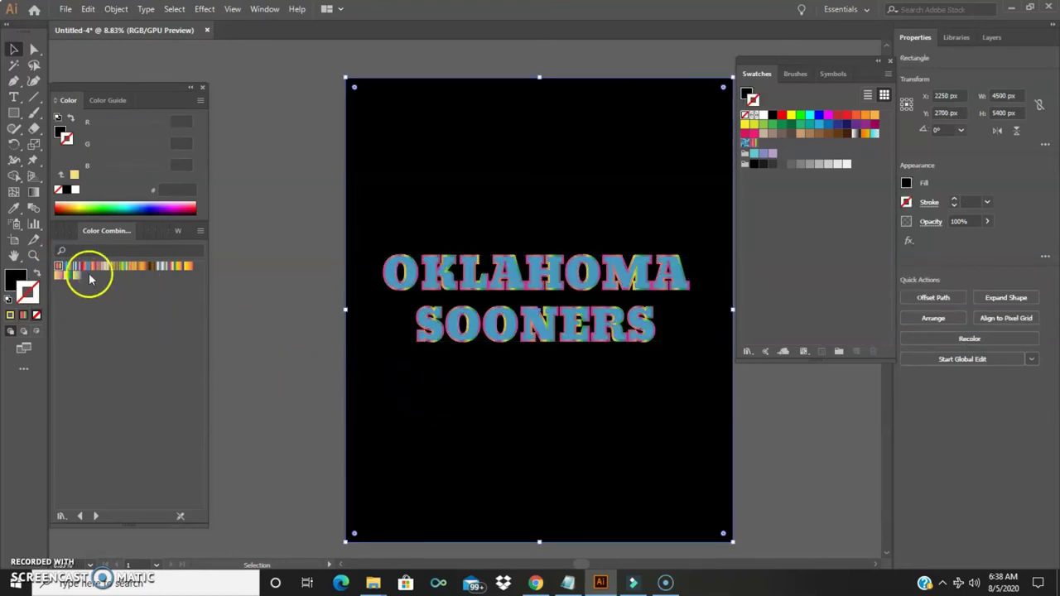
Step: Remove the OKLAHOMA SOONERS lettering's stroke and fill it with the second Color Combinations gradient
{"action": "left_click", "coordinate": [409, 290]}
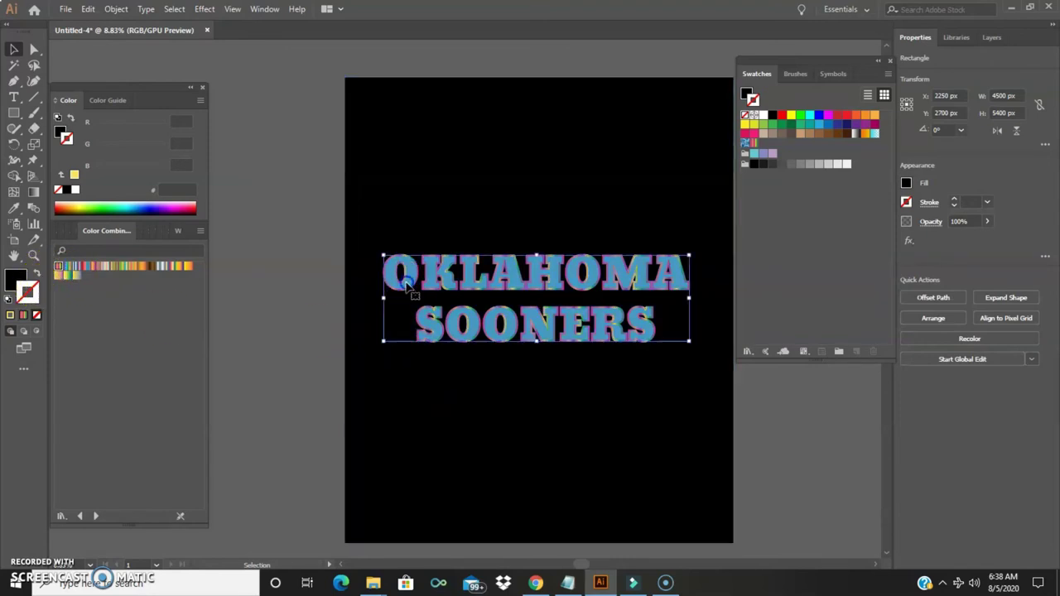
{"action": "left_click", "coordinate": [37, 317]}
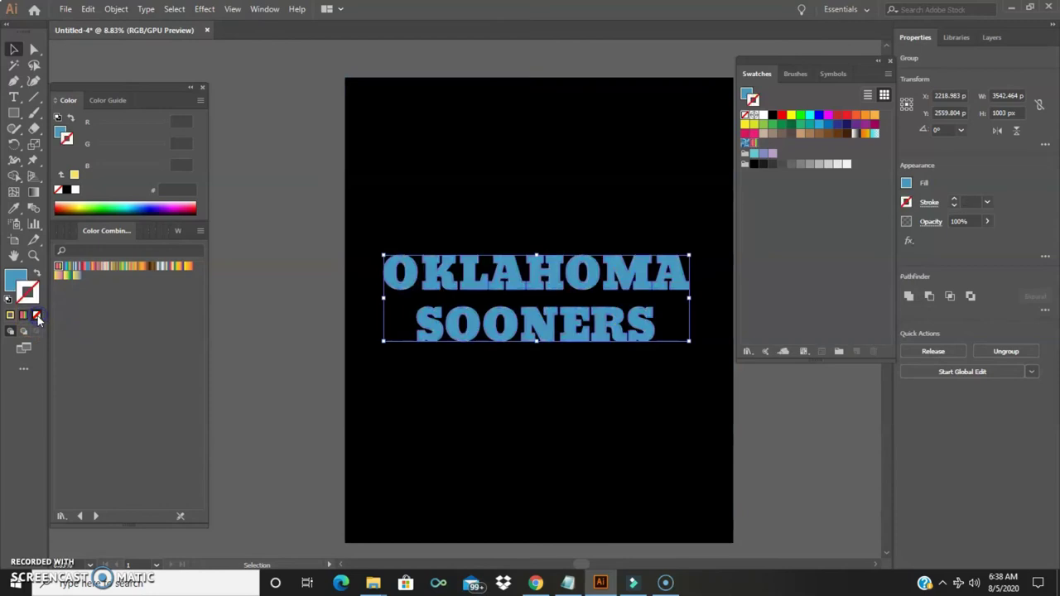
{"action": "left_click", "coordinate": [15, 280]}
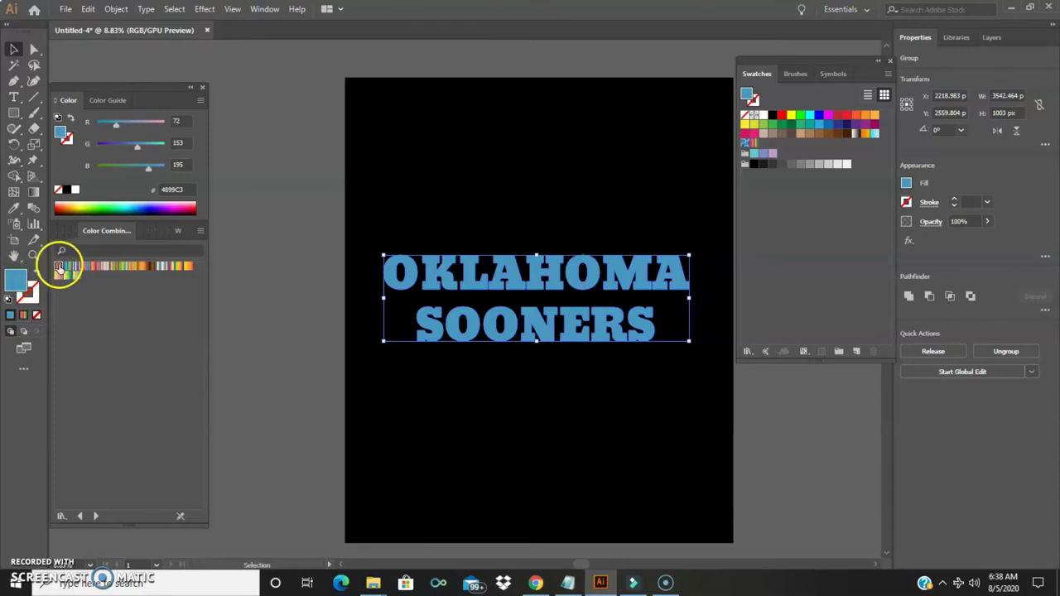
{"action": "left_click", "coordinate": [65, 268]}
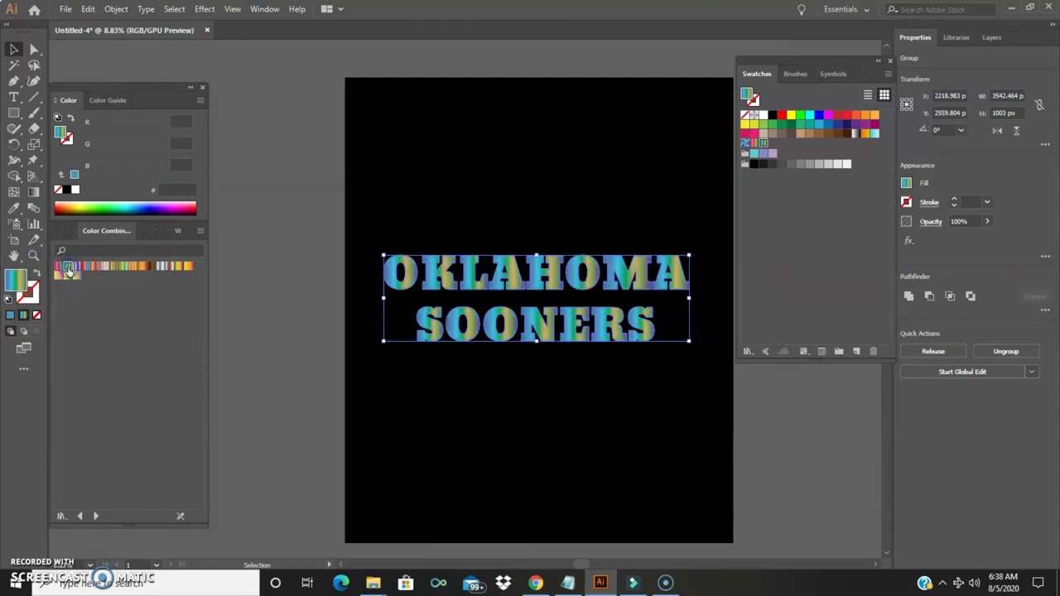
{"action": "left_click", "coordinate": [488, 423]}
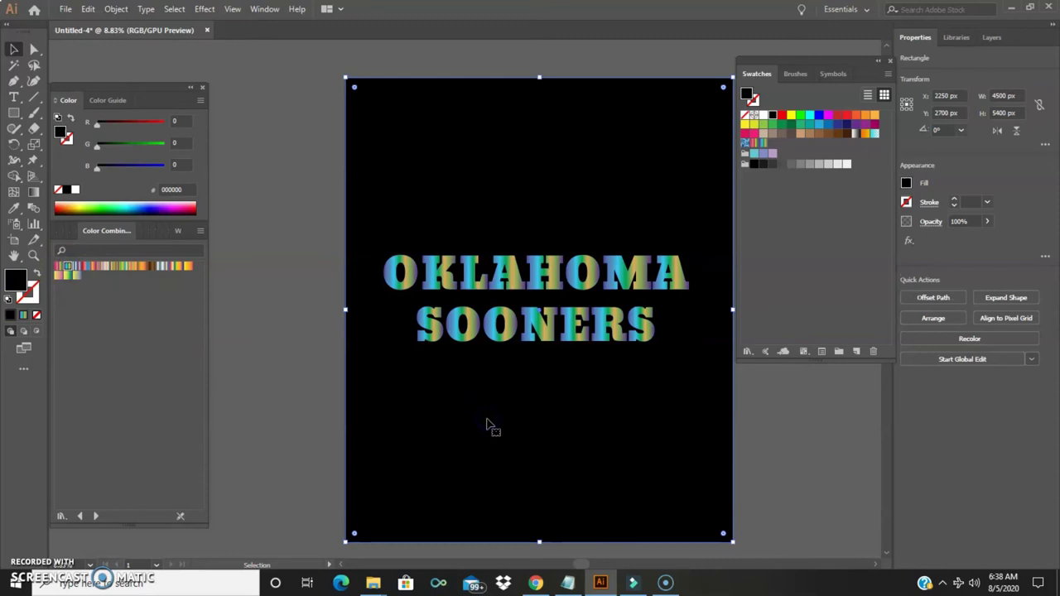
Step: Try the fourth Color Combinations gradient as the lettering's fill and deselect the lettering
{"action": "left_click", "coordinate": [516, 322]}
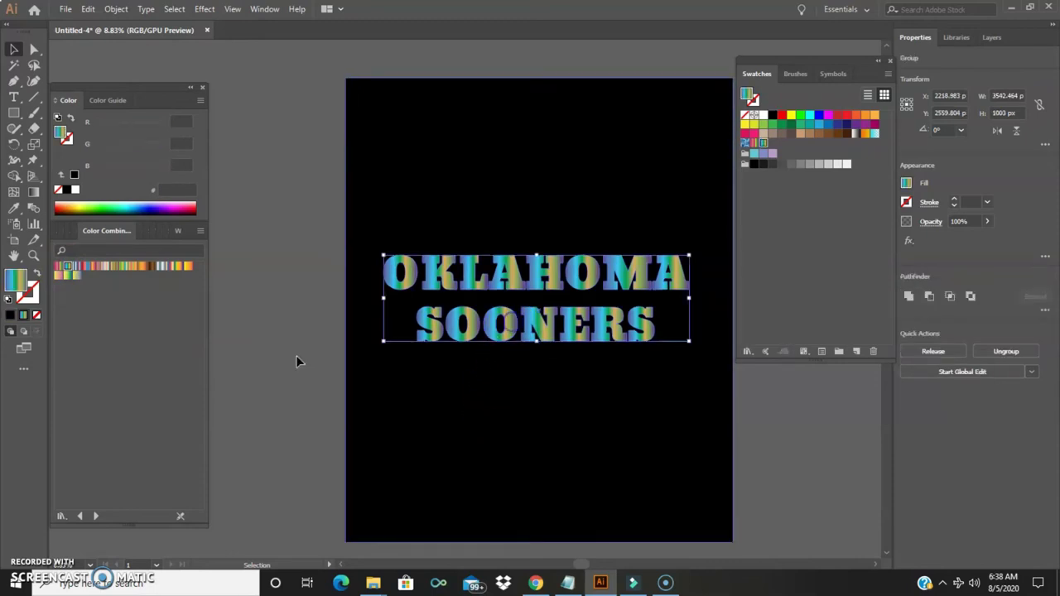
{"action": "left_click", "coordinate": [87, 266]}
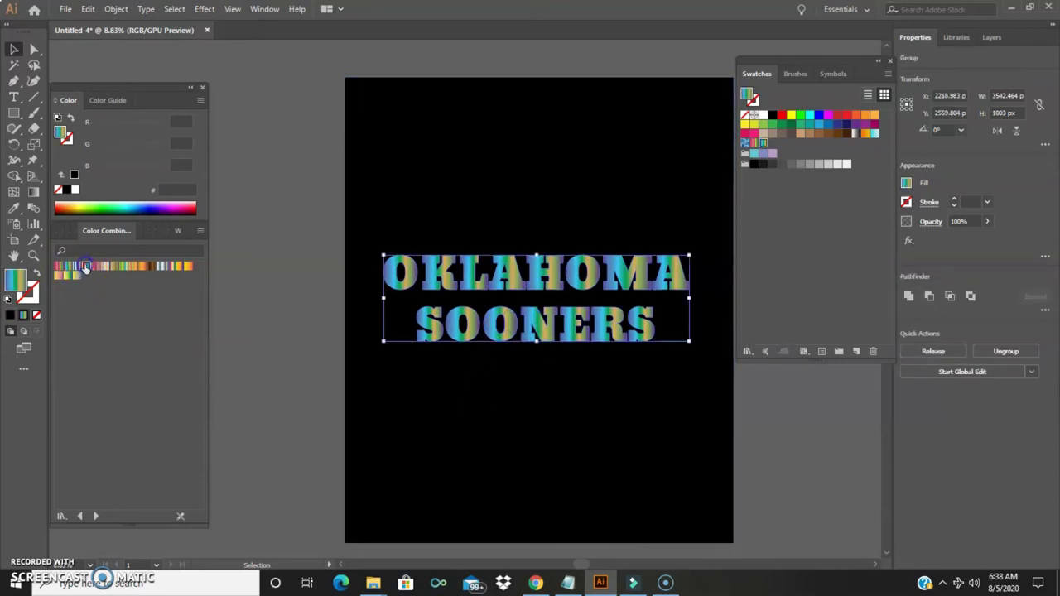
{"action": "left_click", "coordinate": [450, 393]}
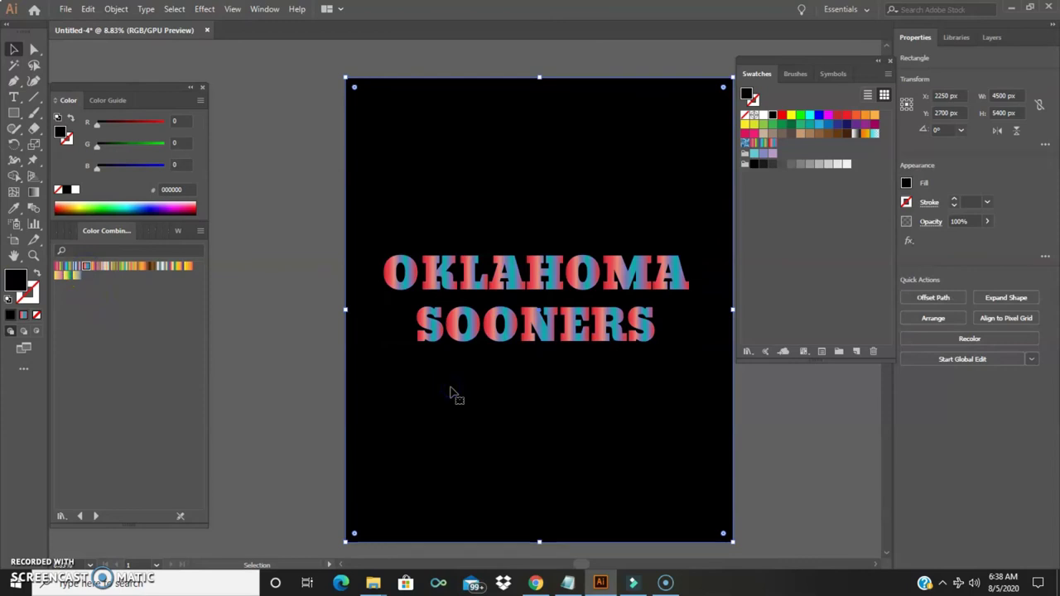
Step: Open the Spectrums gradient library and fill the lettering with its third gradient, the rainbow one
{"action": "left_click", "coordinate": [444, 330]}
{"action": "left_click", "coordinate": [749, 352]}
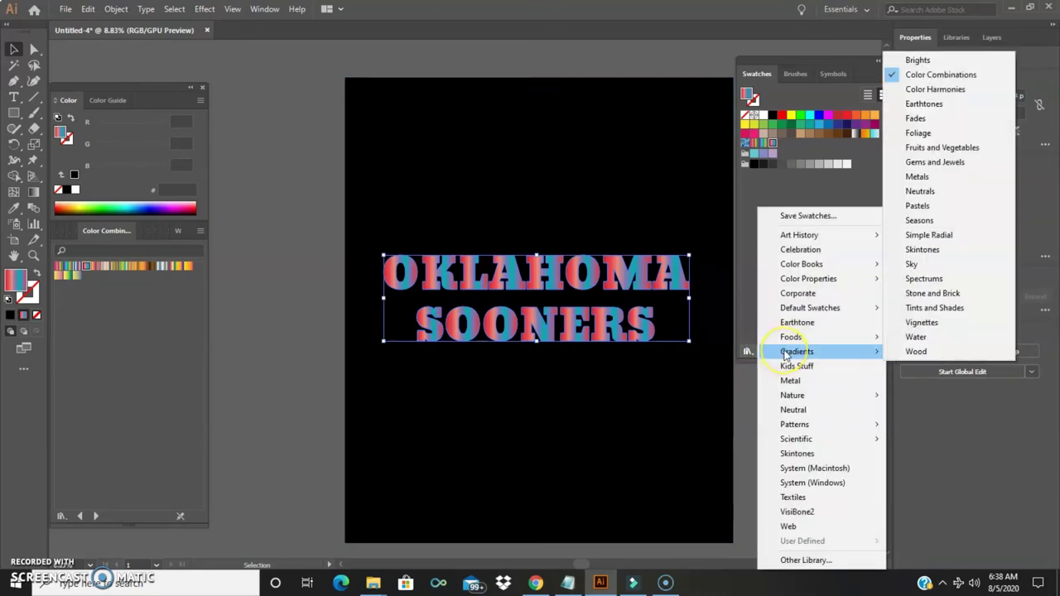
{"action": "left_click", "coordinate": [925, 280]}
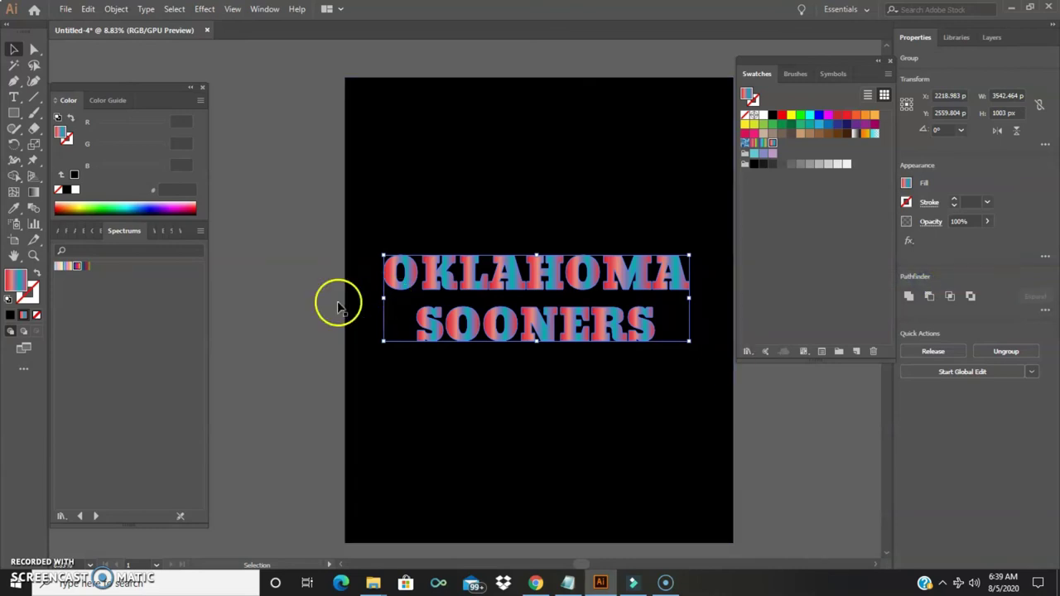
{"action": "left_click", "coordinate": [78, 267]}
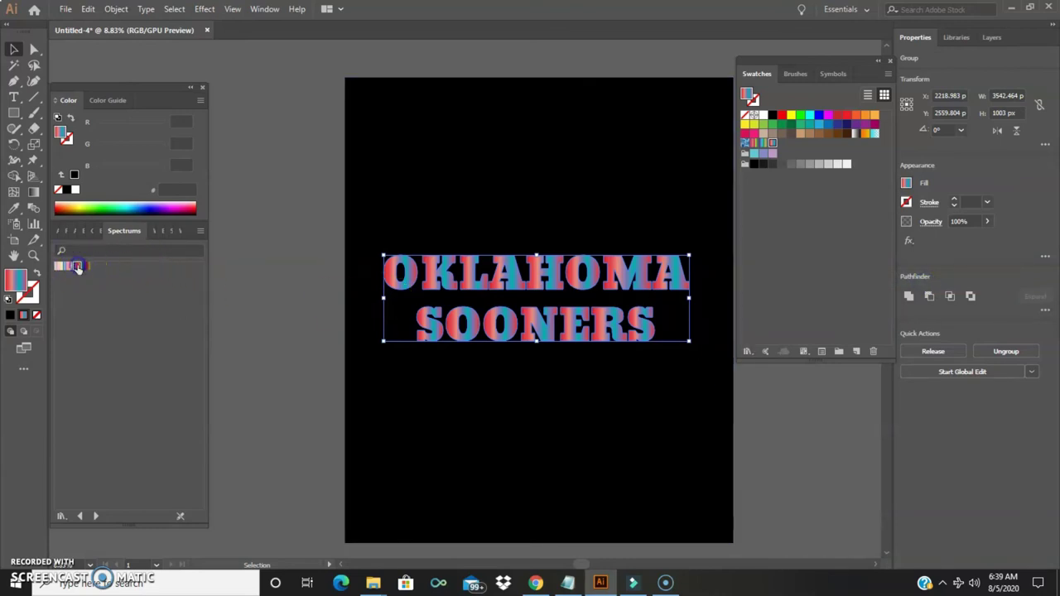
{"action": "left_click", "coordinate": [460, 401]}
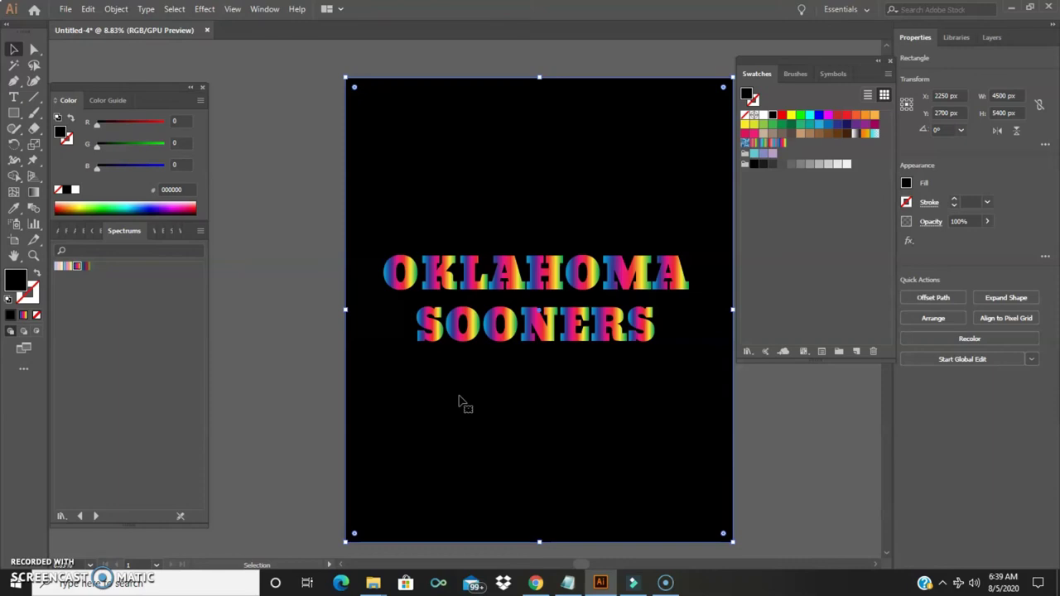
Step: Delete the black background rectangle behind the lettering
{"action": "left_click_drag", "start_coordinate": [458, 350], "coordinate": [438, 315]}
{"action": "left_click", "coordinate": [547, 145]}
{"action": "key", "text": "Delete"}
Step: Move the whole lettering group up near the artboard's upper edge, centred horizontally at X 2250 px
{"action": "left_click", "coordinate": [353, 242]}
{"action": "left_click_drag", "start_coordinate": [386, 241], "coordinate": [703, 367]}
{"action": "left_click_drag", "start_coordinate": [553, 257], "coordinate": [556, 118]}
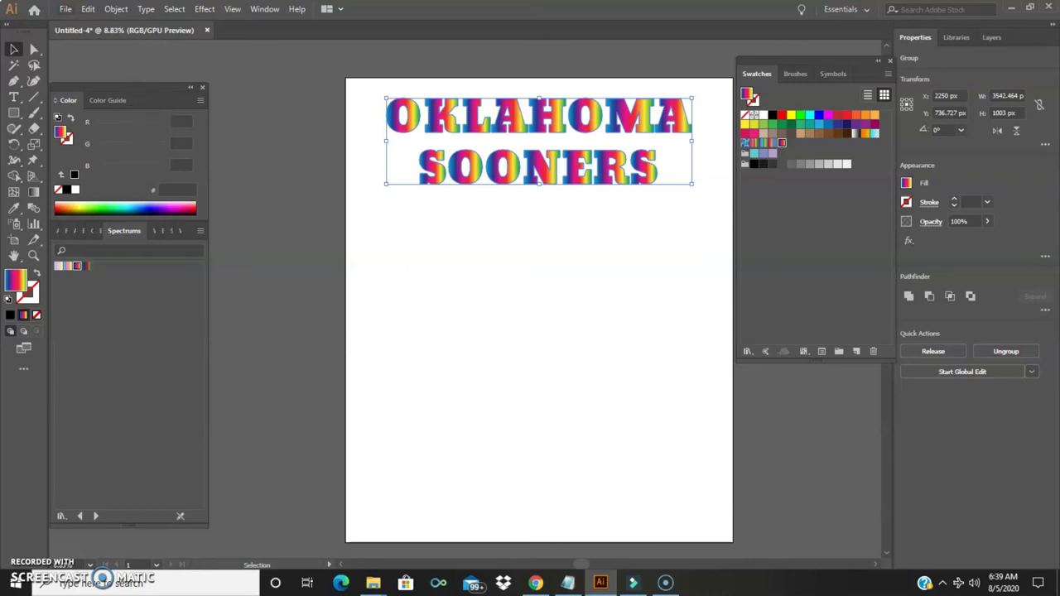
Step: Start an Export for Screens of the lettering's artboard
{"action": "left_click", "coordinate": [65, 9]}
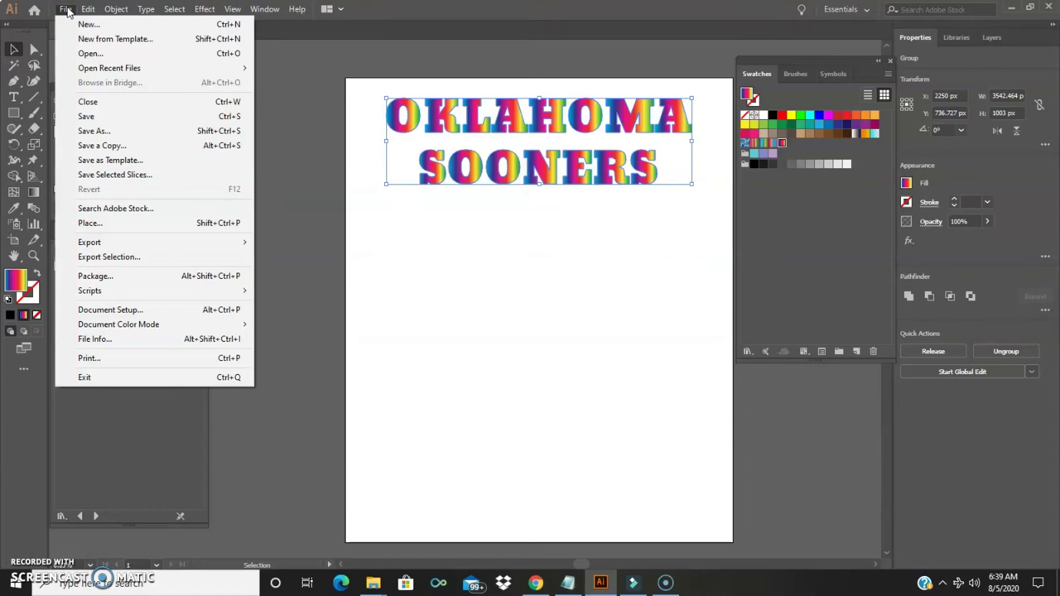
{"action": "mouse_move", "coordinate": [142, 241]}
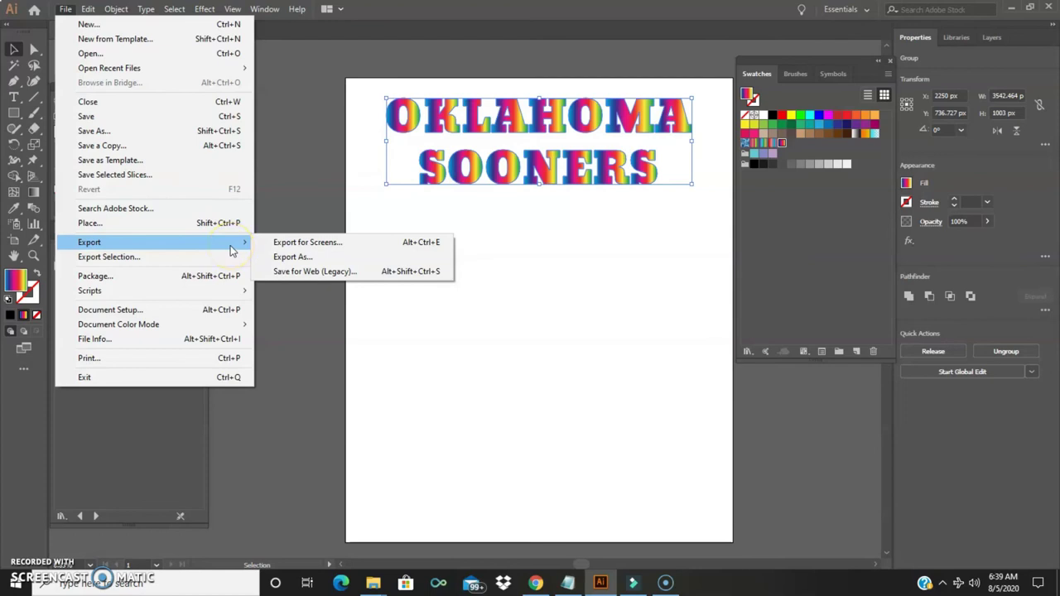
{"action": "left_click", "coordinate": [293, 244]}
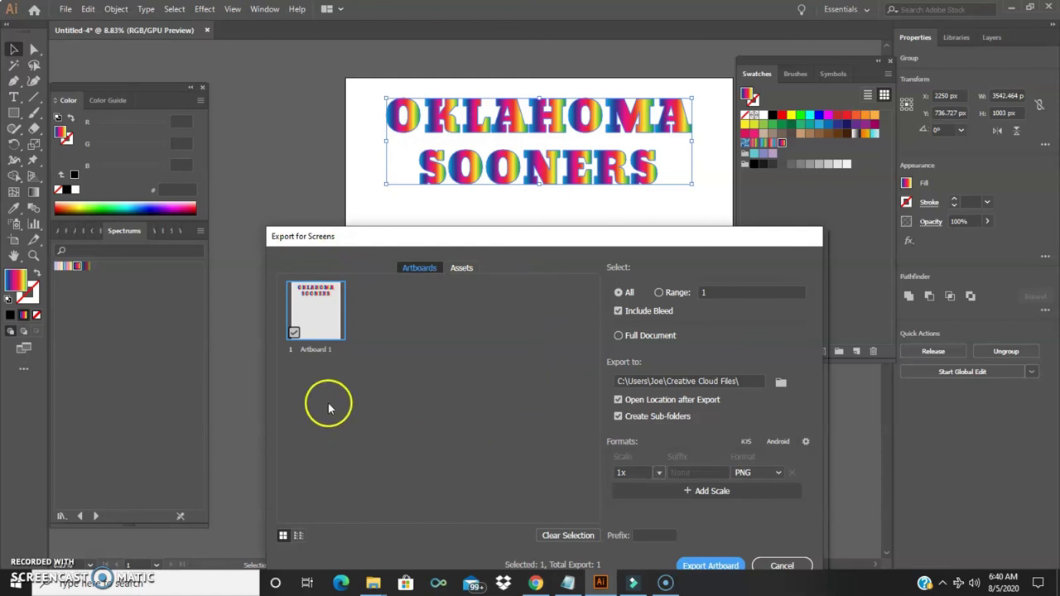
Step: Examine the available export folders and file formats, keeping the Creative Cloud Files folder and PNG
{"action": "left_click", "coordinate": [781, 384]}
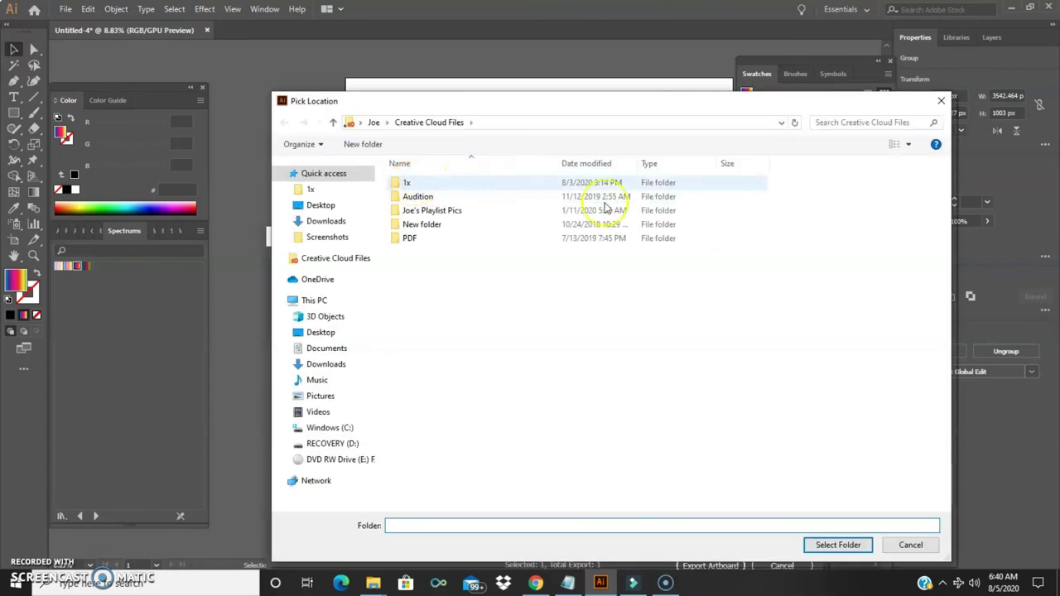
{"action": "left_click", "coordinate": [940, 101]}
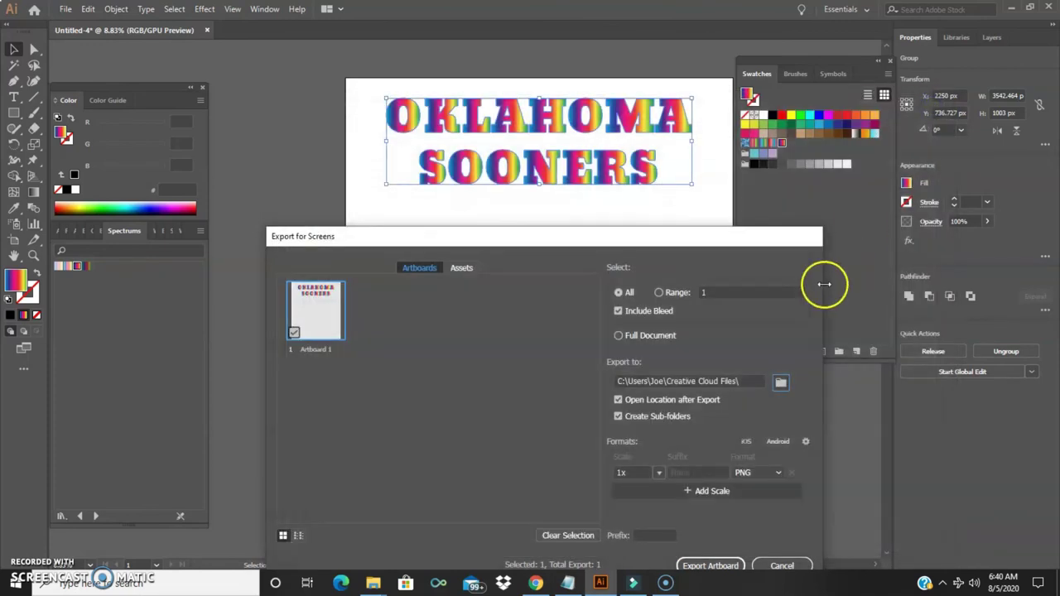
{"action": "left_click", "coordinate": [779, 475]}
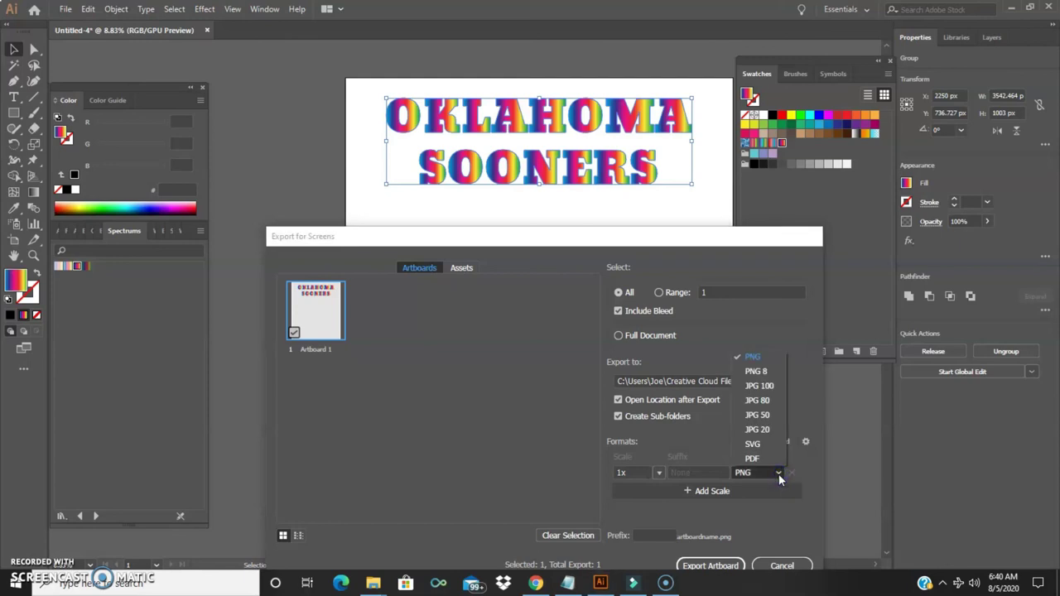
{"action": "left_click", "coordinate": [779, 474]}
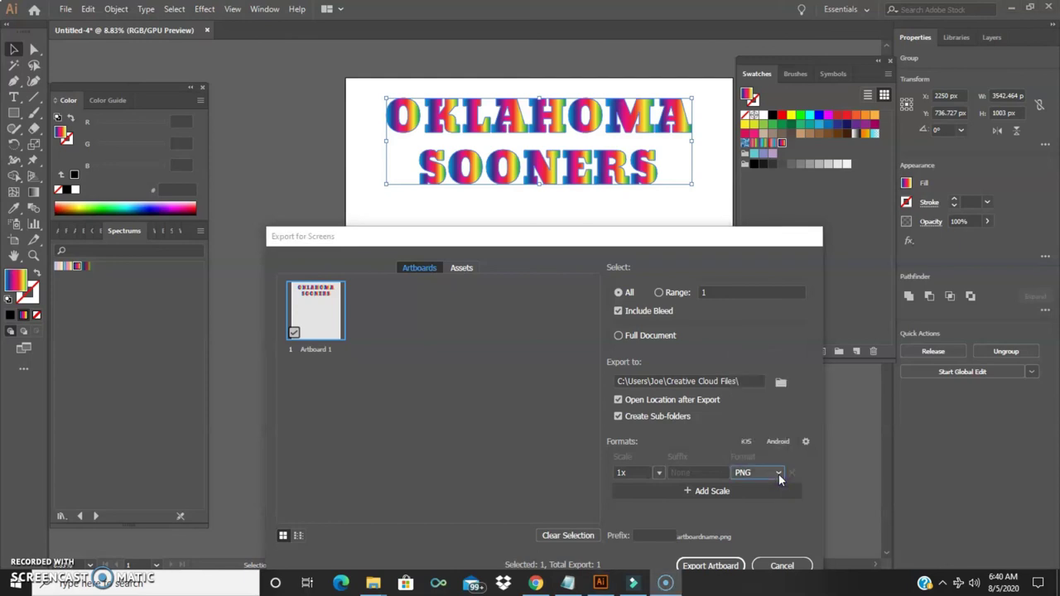
{"action": "left_click", "coordinate": [421, 397]}
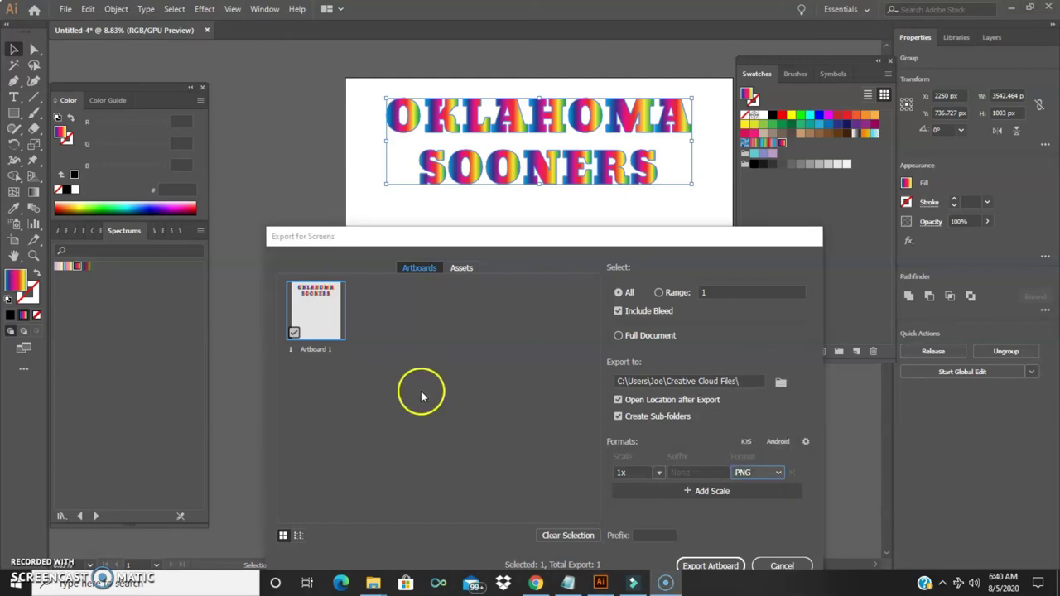
Step: Rename the artboard to export as OkSoonersEx
{"action": "left_click", "coordinate": [330, 349]}
{"action": "left_click", "coordinate": [329, 349]}
{"action": "type", "text": "Ok"}
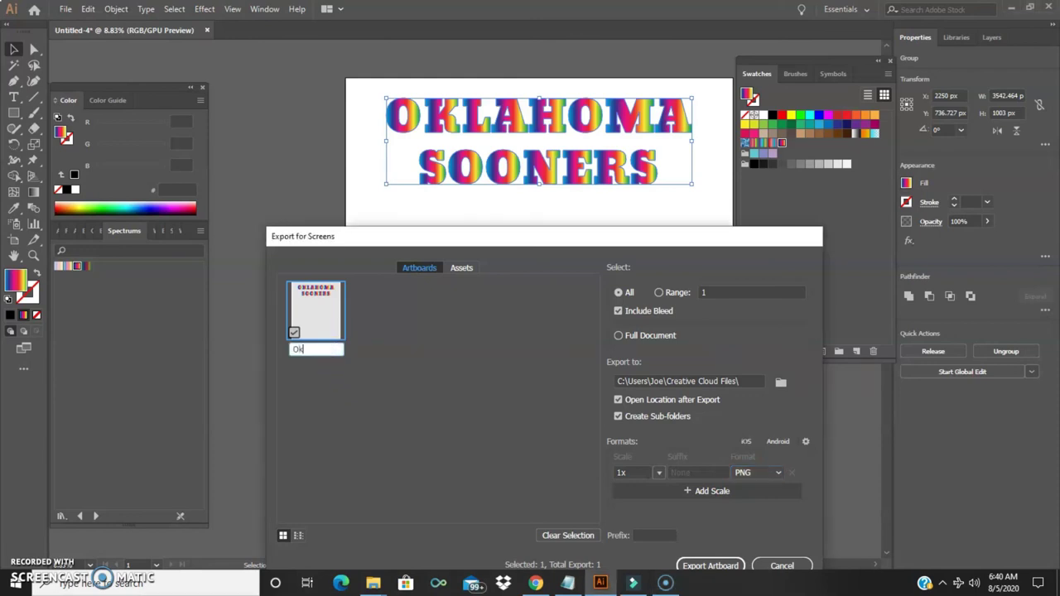
{"action": "type", "text": "SoonersEx"}
{"action": "left_click", "coordinate": [519, 430]}
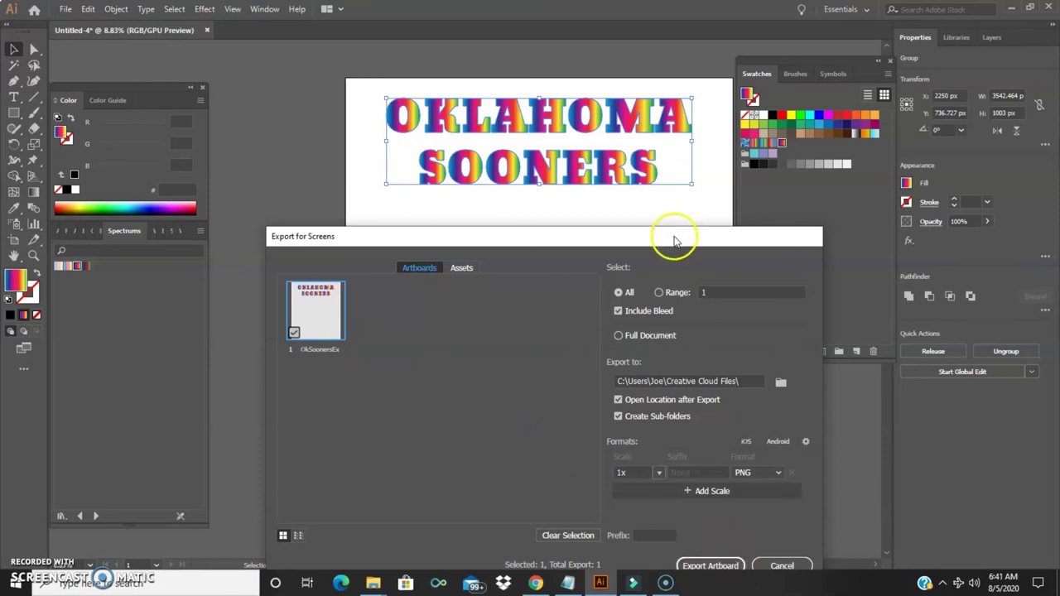
Step: Export the OkSoonersEx artboard as a 1x PNG to the Creative Cloud Files folder and close the opened folder window
{"action": "left_click_drag", "start_coordinate": [672, 237], "coordinate": [675, 103]}
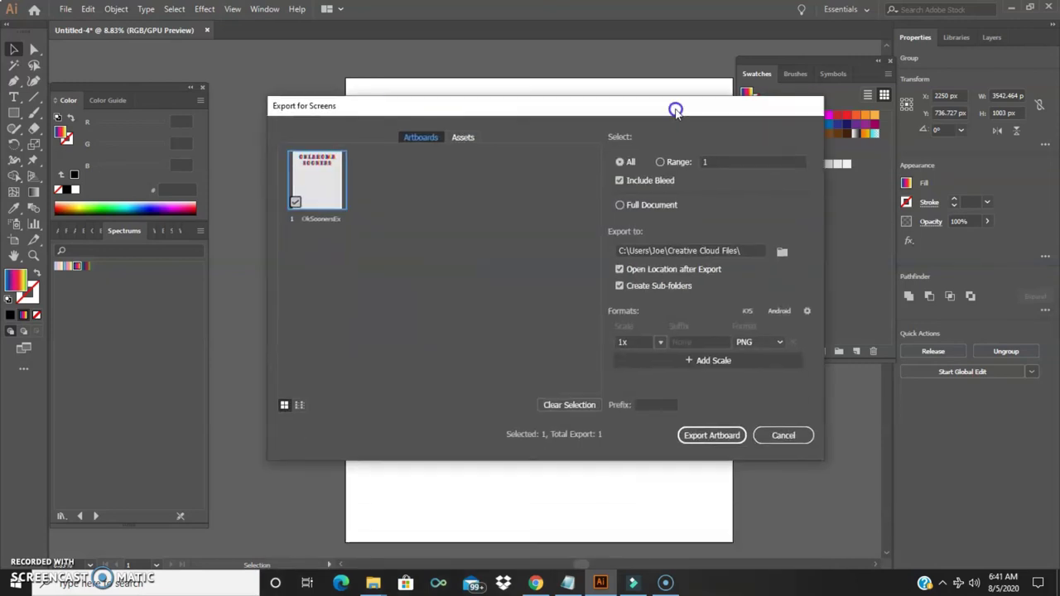
{"action": "left_click", "coordinate": [709, 437]}
{"action": "left_click", "coordinate": [708, 436]}
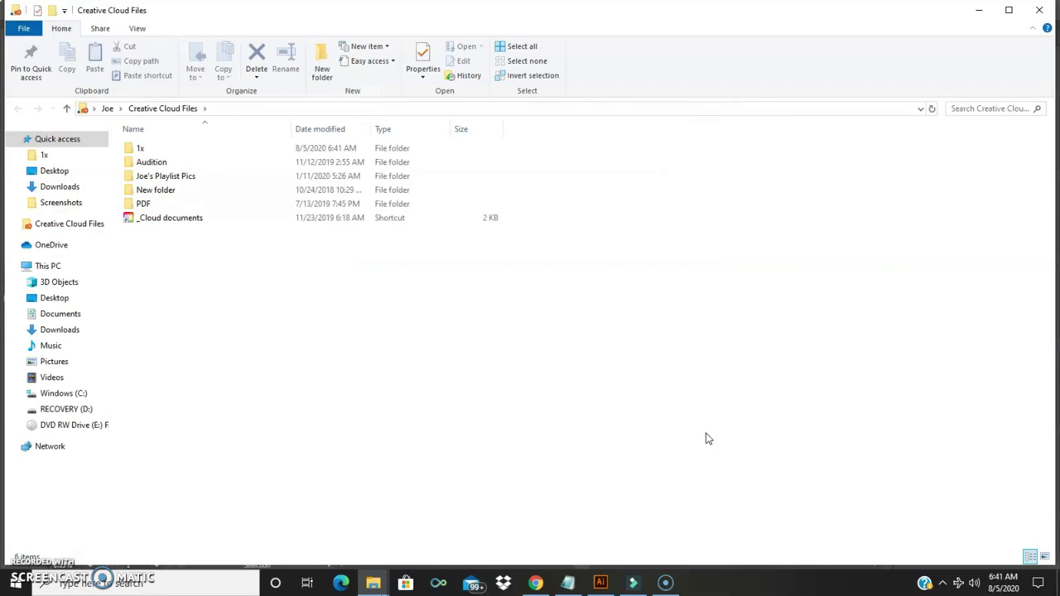
{"action": "left_click", "coordinate": [1039, 10]}
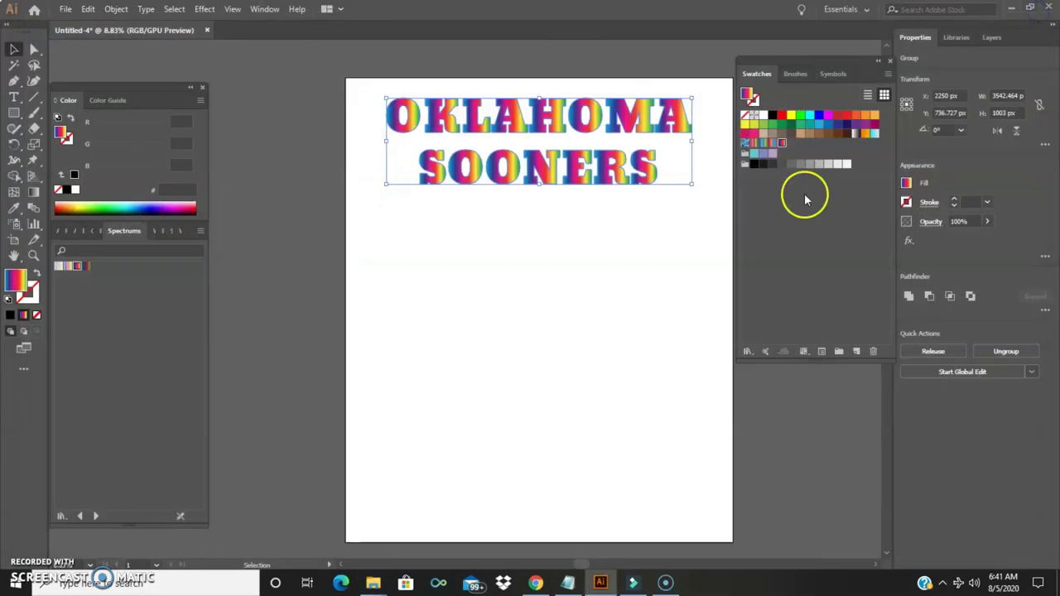